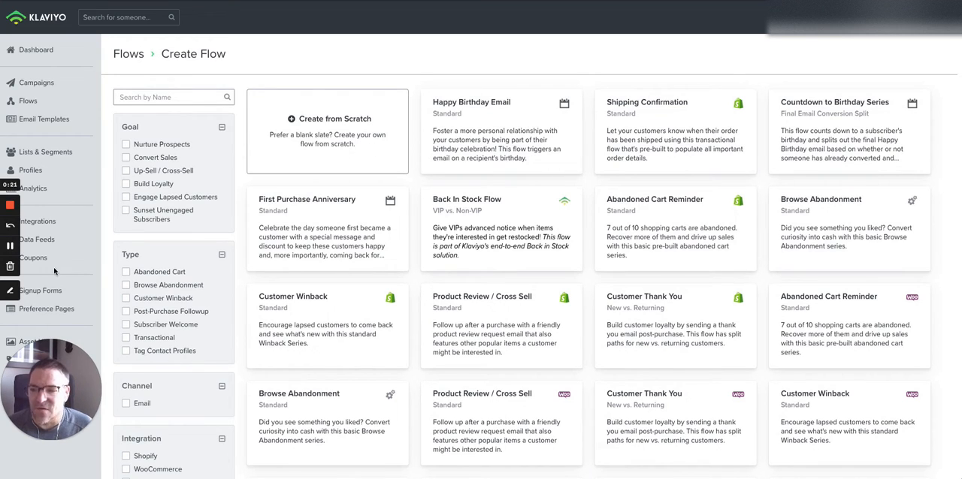
{"action": "left_click", "coordinate": [11, 291]}
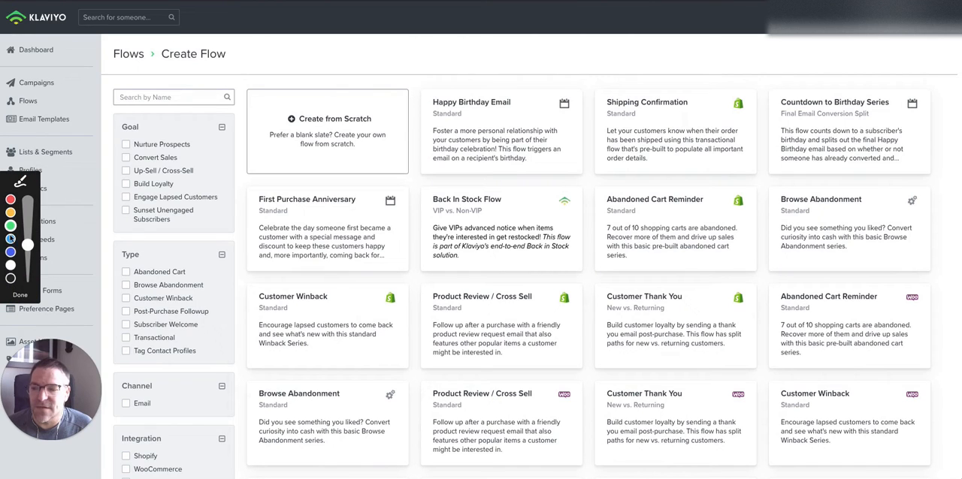
{"action": "left_click", "coordinate": [8, 225]}
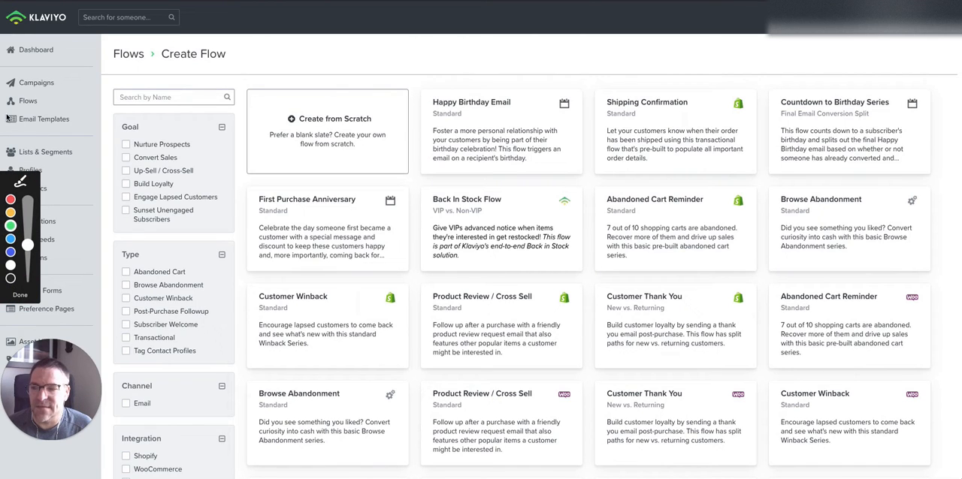
{"action": "left_click_drag", "start_coordinate": [7, 106], "coordinate": [47, 105]}
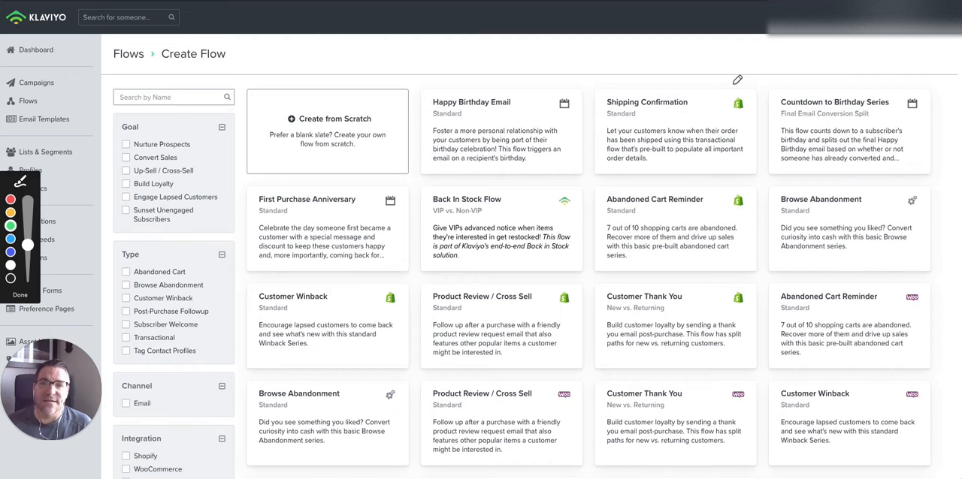
{"action": "mouse_move", "coordinate": [738, 94]}
{"action": "left_mouse_down"}
{"action": "mouse_move", "coordinate": [725, 105]}
{"action": "mouse_move", "coordinate": [747, 126]}
{"action": "mouse_move", "coordinate": [749, 94]}
{"action": "mouse_move", "coordinate": [739, 91]}
{"action": "left_mouse_up"}
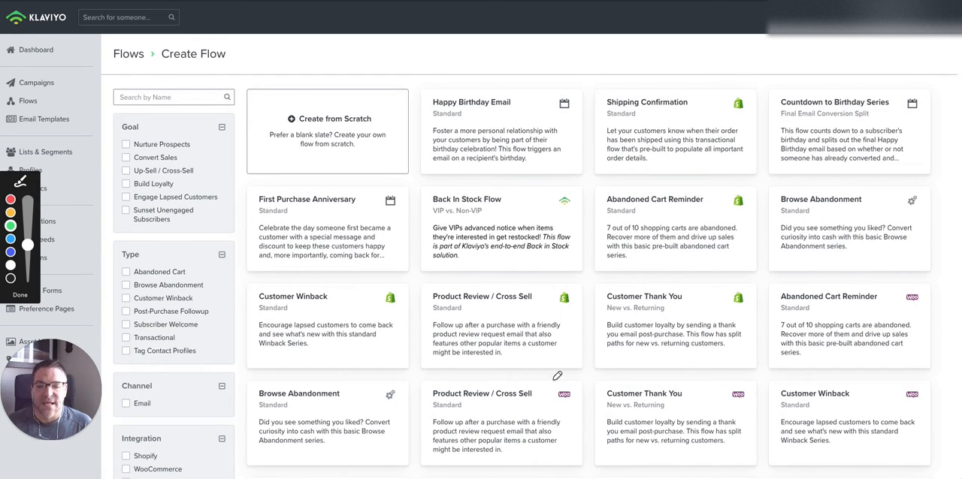
{"action": "mouse_move", "coordinate": [557, 378]}
{"action": "left_mouse_down"}
{"action": "mouse_move", "coordinate": [549, 397]}
{"action": "mouse_move", "coordinate": [569, 405]}
{"action": "mouse_move", "coordinate": [582, 385]}
{"action": "left_mouse_up"}
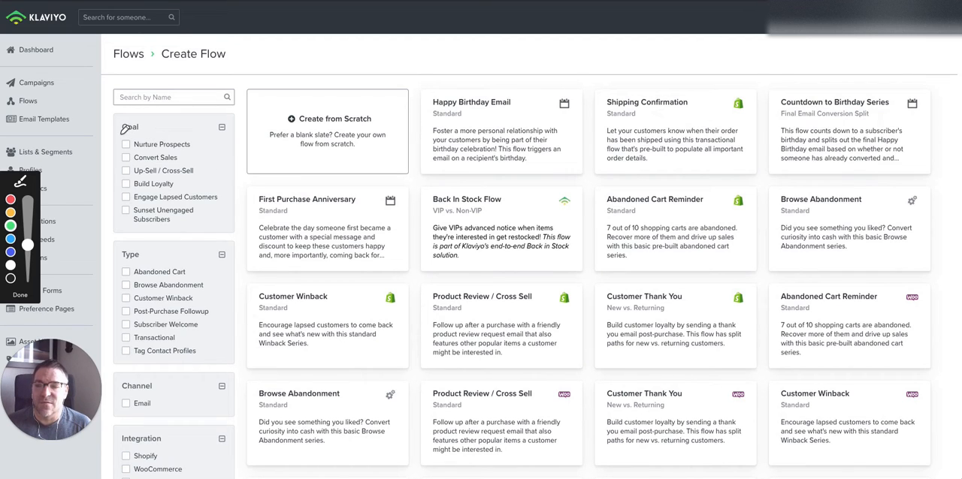
{"action": "left_click_drag", "start_coordinate": [119, 136], "coordinate": [143, 135]}
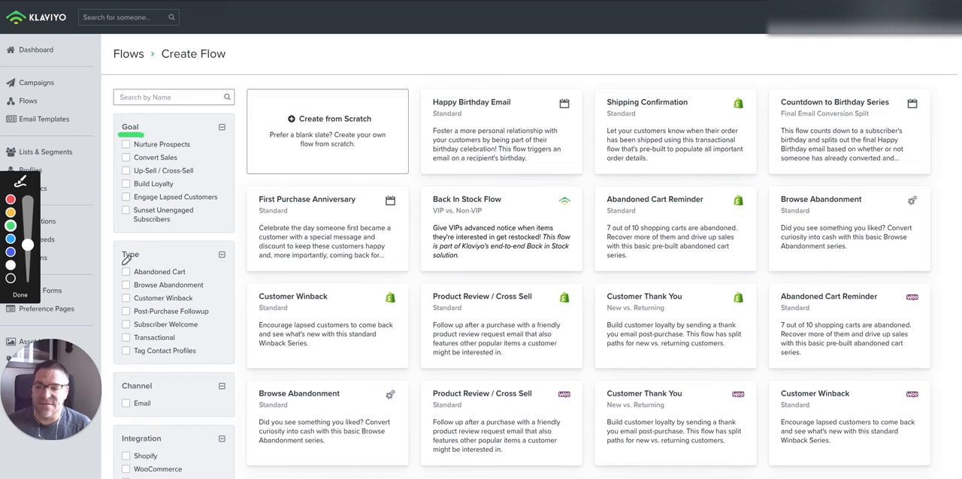
{"action": "left_click_drag", "start_coordinate": [118, 260], "coordinate": [141, 261]}
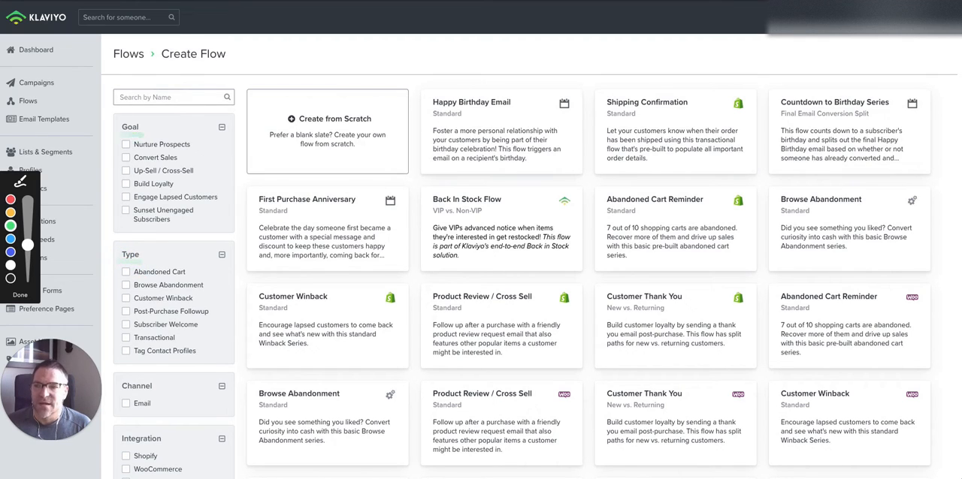
{"action": "left_click", "coordinate": [20, 294]}
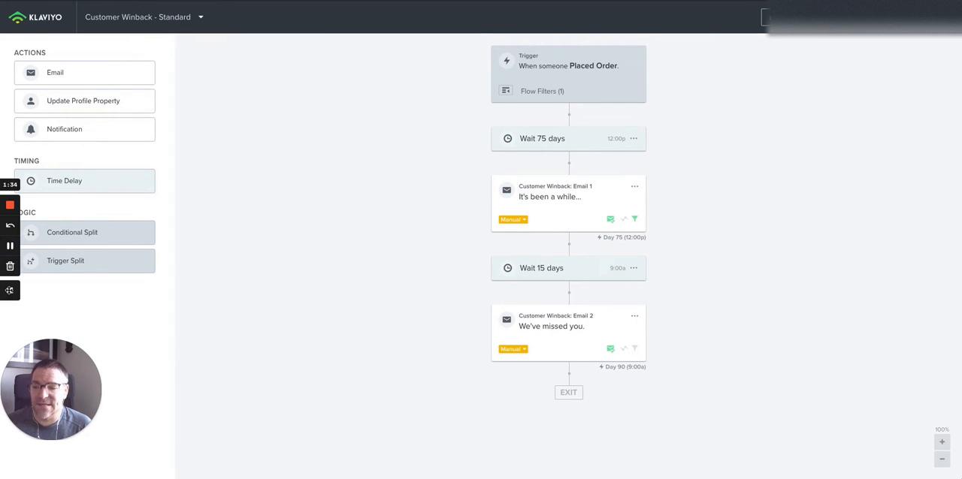
{"action": "left_click", "coordinate": [10, 290]}
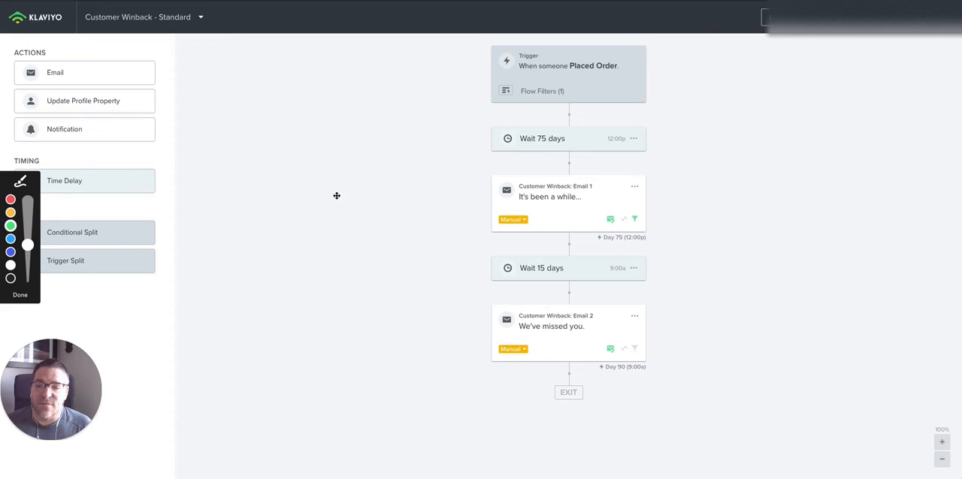
{"action": "mouse_move", "coordinate": [486, 35]}
{"action": "left_mouse_down"}
{"action": "mouse_move", "coordinate": [480, 100]}
{"action": "mouse_move", "coordinate": [578, 108]}
{"action": "mouse_move", "coordinate": [667, 96]}
{"action": "mouse_move", "coordinate": [668, 60]}
{"action": "mouse_move", "coordinate": [655, 42]}
{"action": "mouse_move", "coordinate": [575, 27]}
{"action": "mouse_move", "coordinate": [490, 34]}
{"action": "left_mouse_up"}
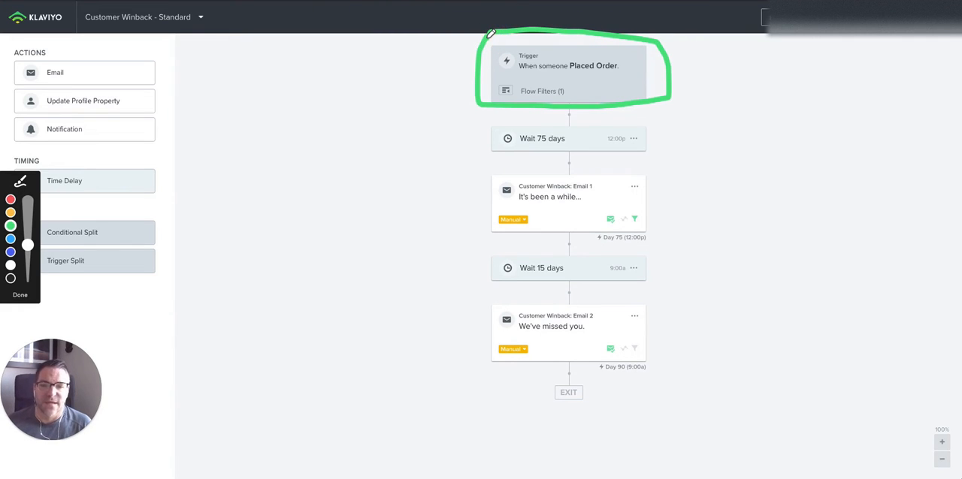
{"action": "left_click_drag", "start_coordinate": [480, 132], "coordinate": [477, 350]}
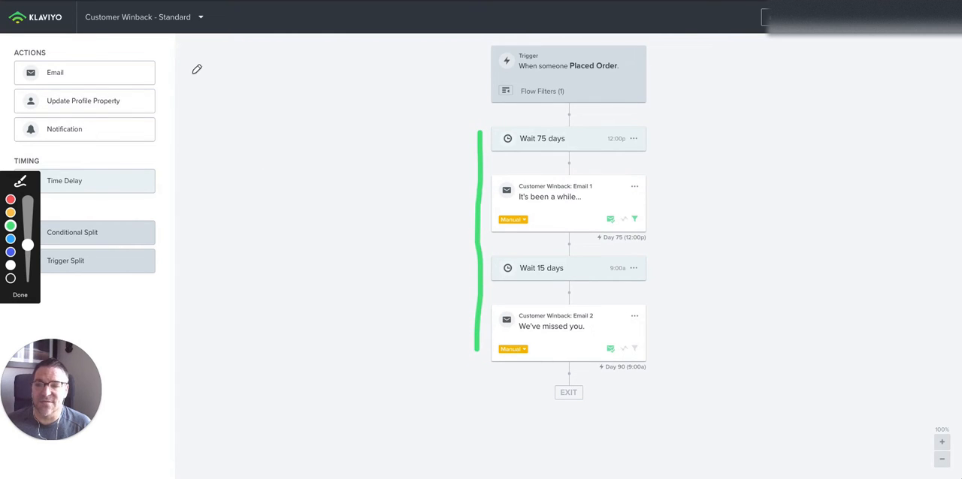
{"action": "left_click_drag", "start_coordinate": [160, 61], "coordinate": [158, 109]}
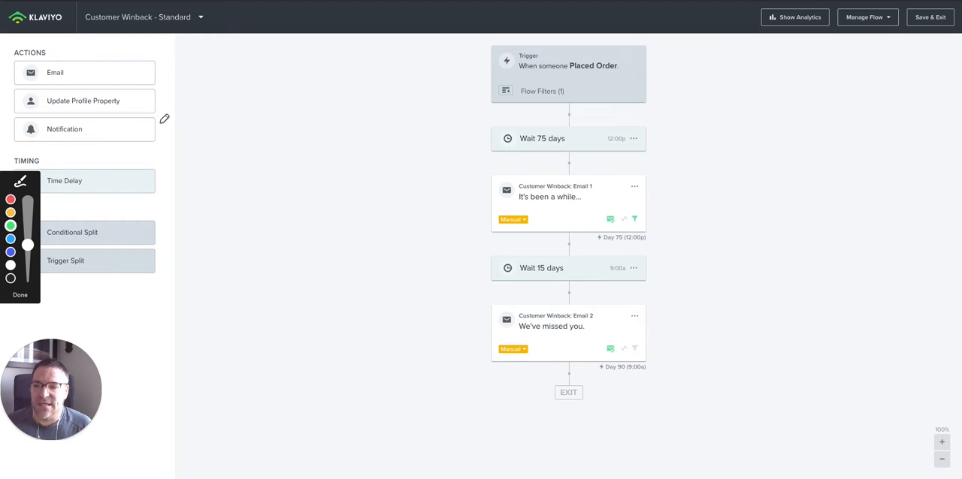
{"action": "left_click_drag", "start_coordinate": [159, 122], "coordinate": [159, 141]}
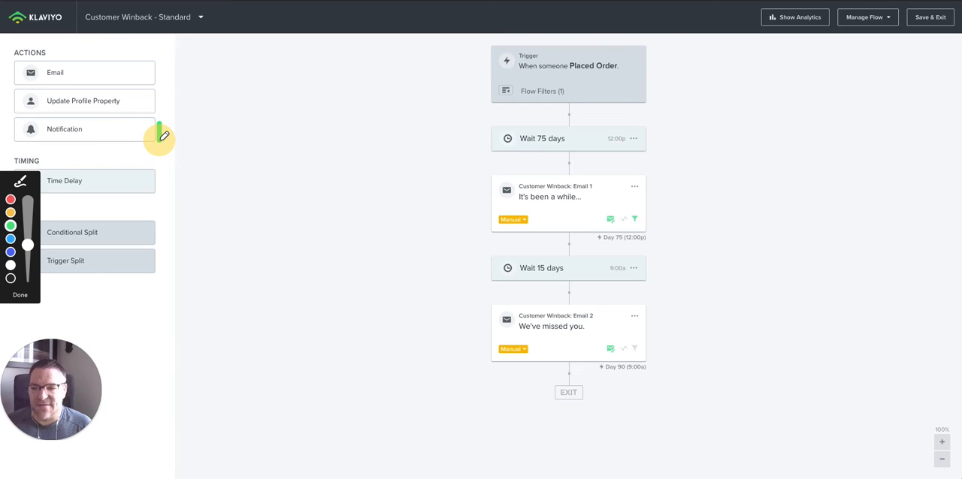
{"action": "left_click_drag", "start_coordinate": [162, 174], "coordinate": [162, 192]}
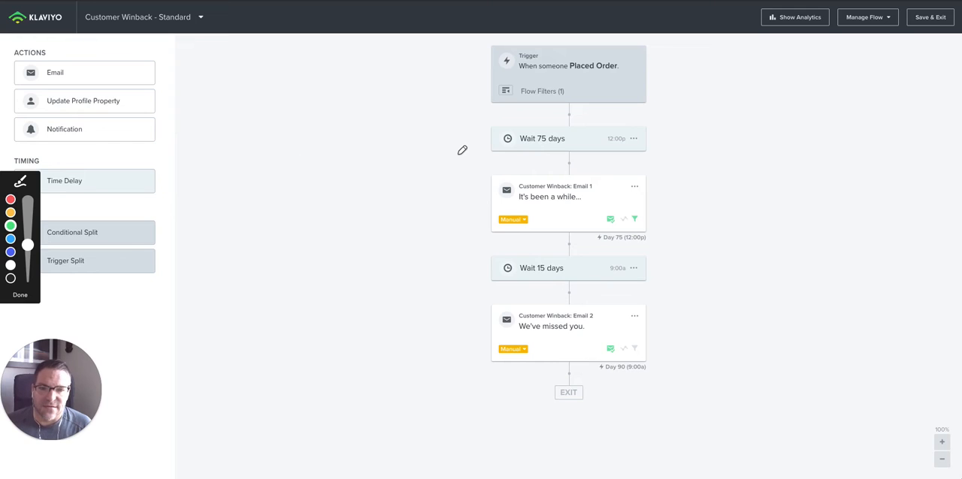
{"action": "left_click_drag", "start_coordinate": [489, 132], "coordinate": [489, 151]}
{"action": "left_click_drag", "start_coordinate": [485, 257], "coordinate": [484, 279]}
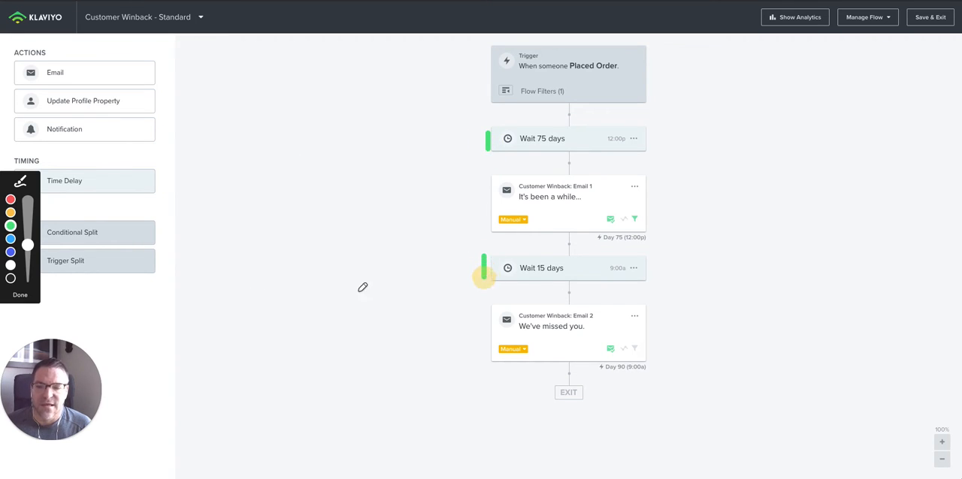
{"action": "left_click_drag", "start_coordinate": [164, 222], "coordinate": [164, 256]}
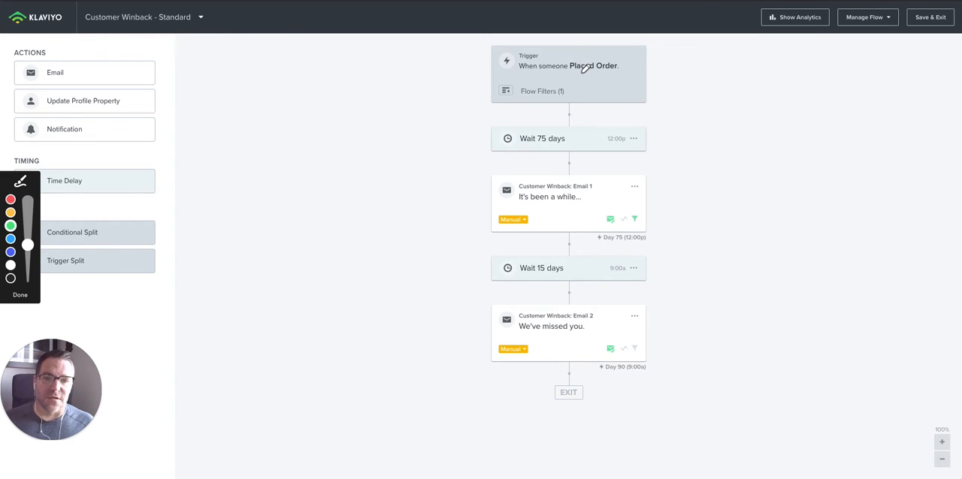
{"action": "left_click_drag", "start_coordinate": [569, 76], "coordinate": [624, 75]}
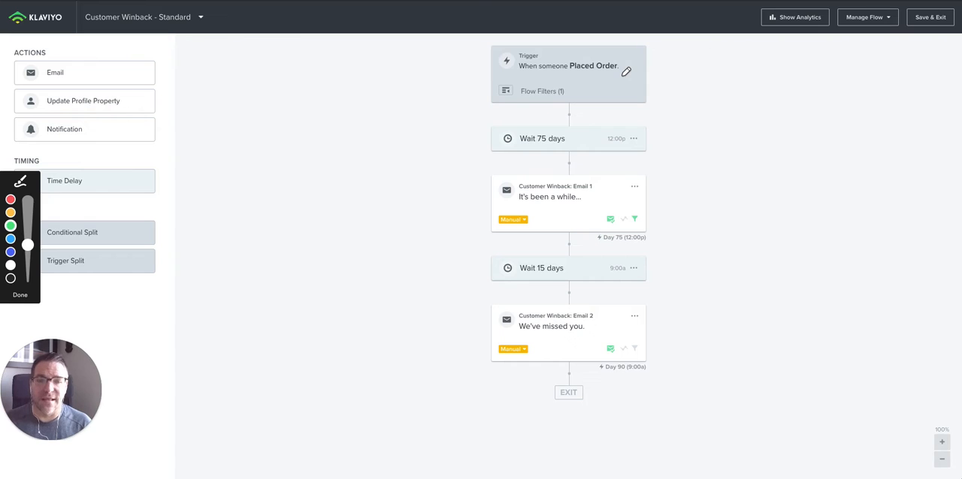
{"action": "mouse_move", "coordinate": [625, 72]}
{"action": "left_mouse_down"}
{"action": "mouse_move", "coordinate": [277, 162]}
{"action": "mouse_move", "coordinate": [83, 238]}
{"action": "mouse_move", "coordinate": [42, 289]}
{"action": "left_mouse_up"}
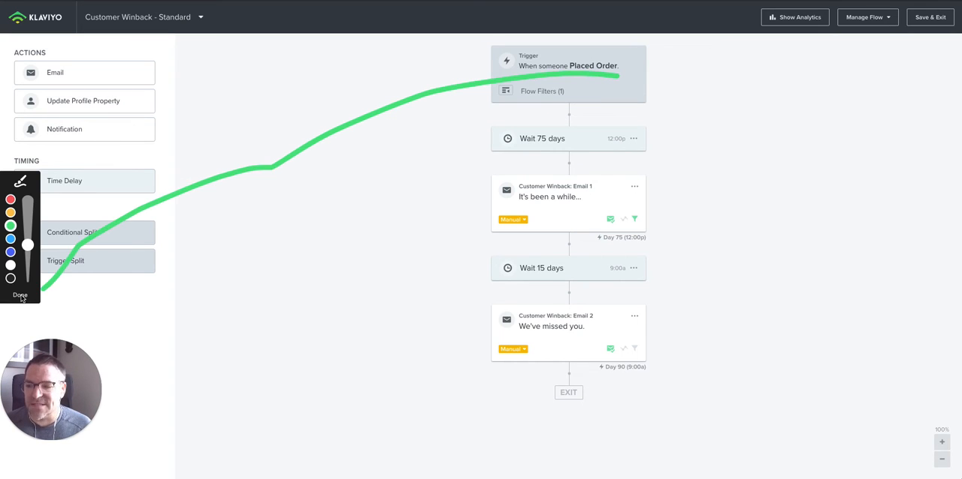
{"action": "left_click", "coordinate": [21, 294]}
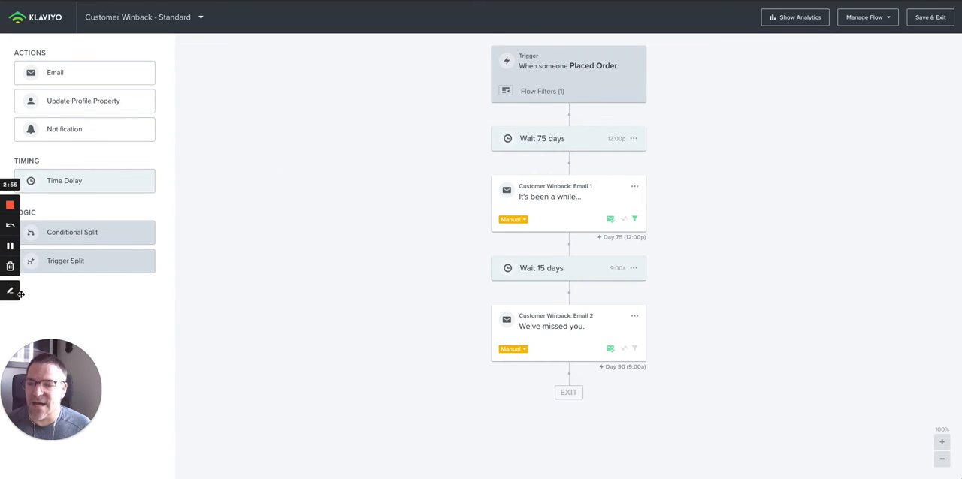
- Open the trigger setup of the Customer Winback flow
{"action": "left_click", "coordinate": [554, 94]}
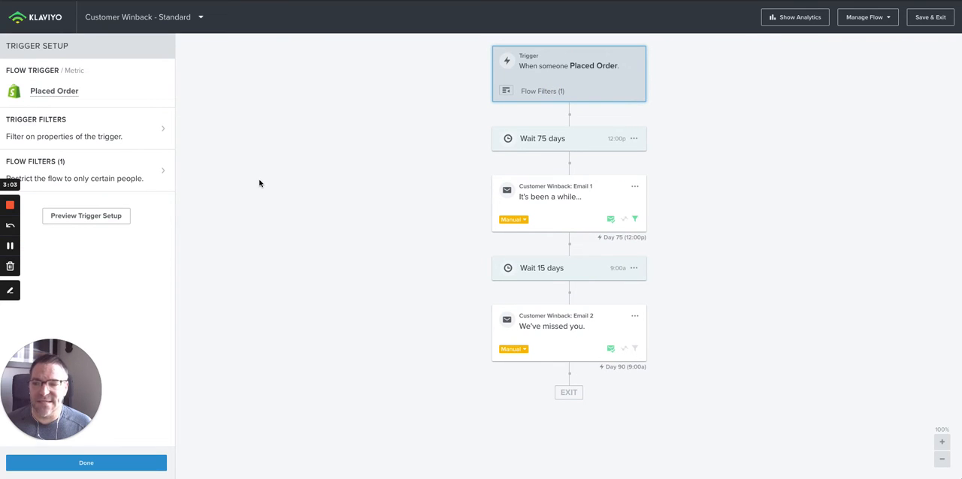
{"action": "left_click_drag", "start_coordinate": [10, 294], "coordinate": [6, 292]}
{"action": "left_click", "coordinate": [6, 288]}
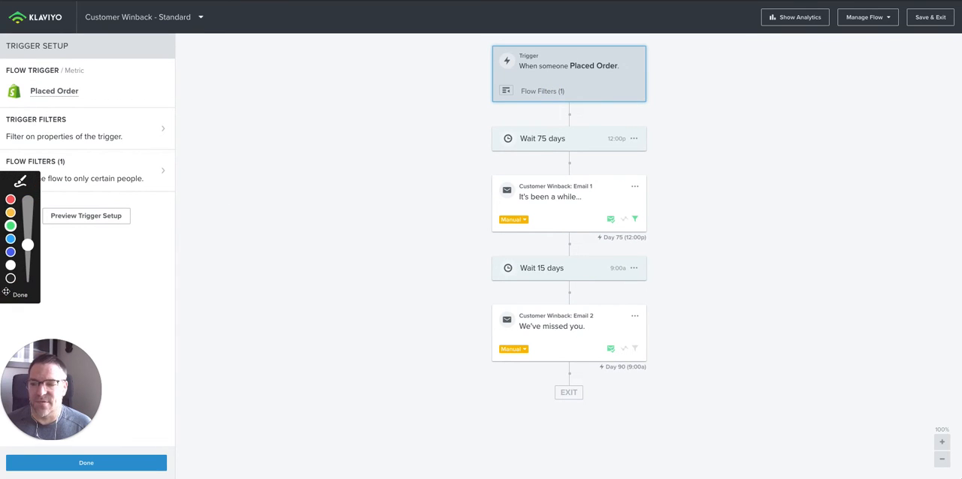
{"action": "left_click", "coordinate": [9, 226]}
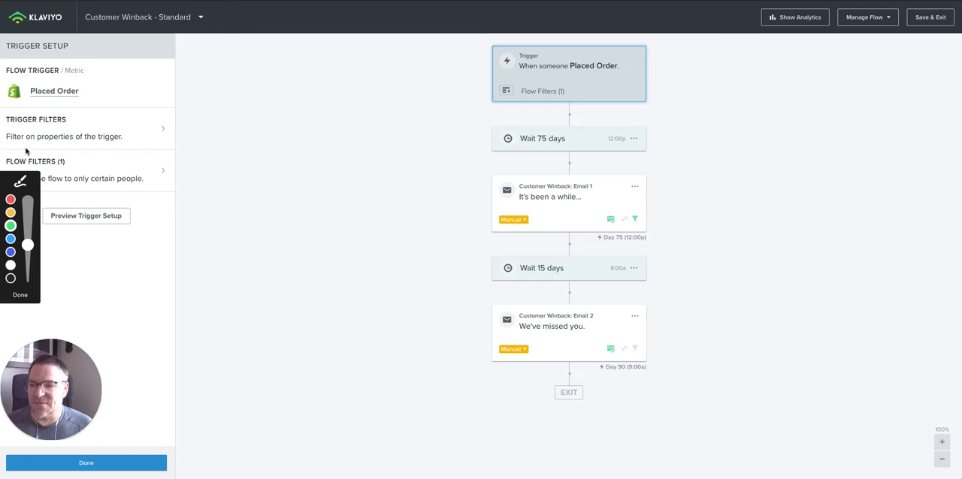
{"action": "left_click_drag", "start_coordinate": [6, 130], "coordinate": [71, 125]}
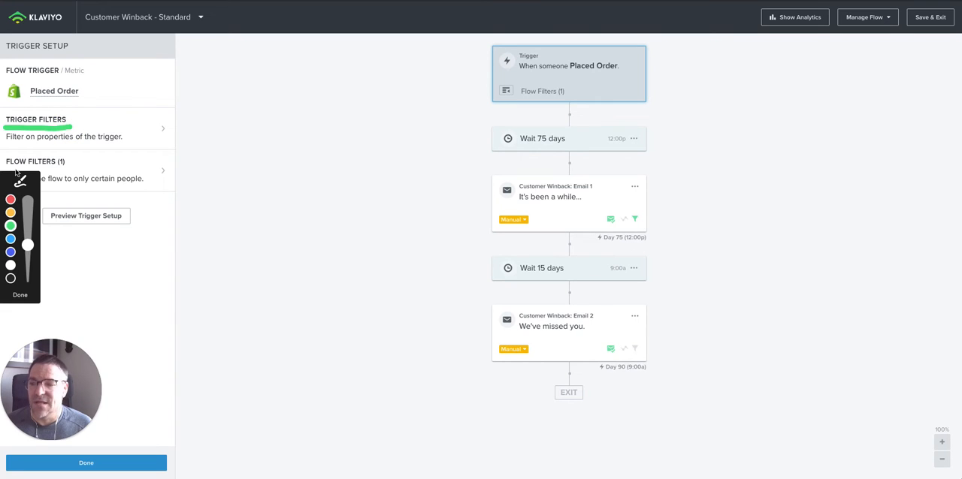
{"action": "left_click_drag", "start_coordinate": [6, 167], "coordinate": [74, 167]}
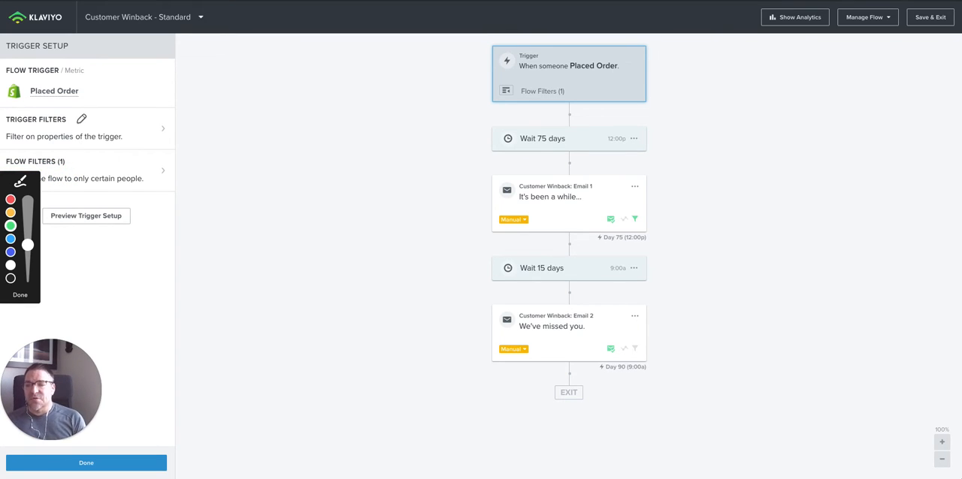
{"action": "left_click_drag", "start_coordinate": [75, 120], "coordinate": [96, 111]}
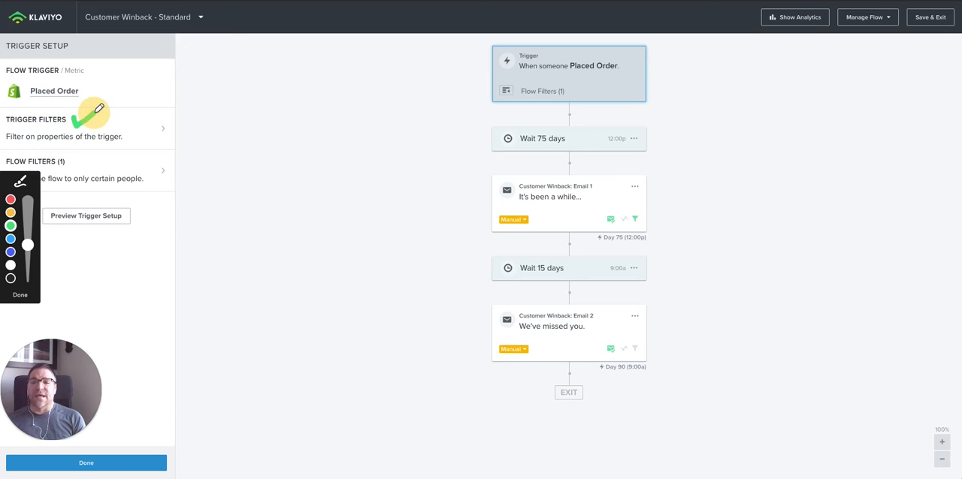
{"action": "left_click_drag", "start_coordinate": [572, 74], "coordinate": [619, 74]}
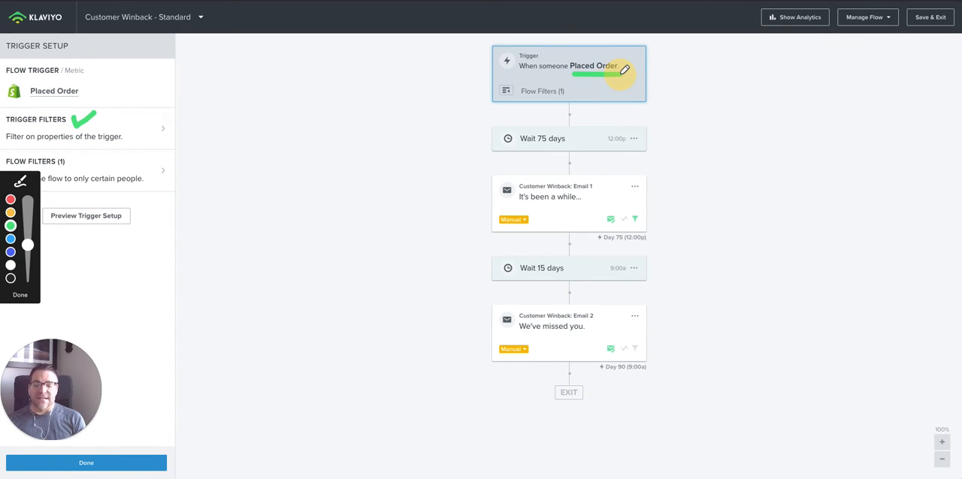
{"action": "left_click", "coordinate": [20, 294]}
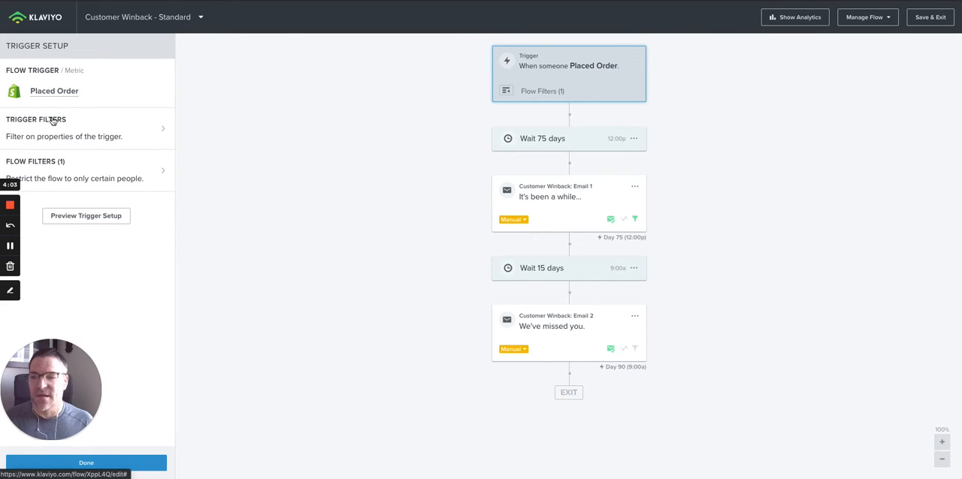
- Add a trigger filter to the Placed Order trigger requiring that Item Count is at least 2
{"action": "left_click", "coordinate": [54, 122]}
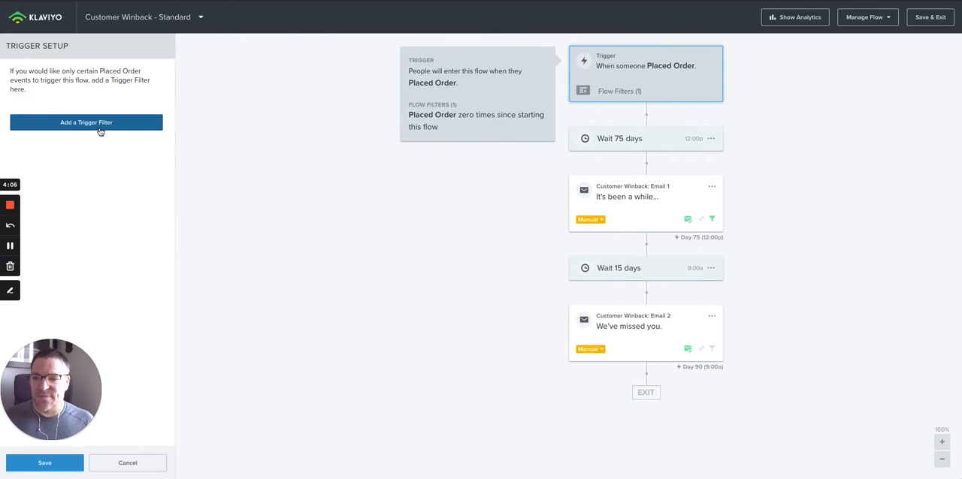
{"action": "left_click", "coordinate": [101, 123]}
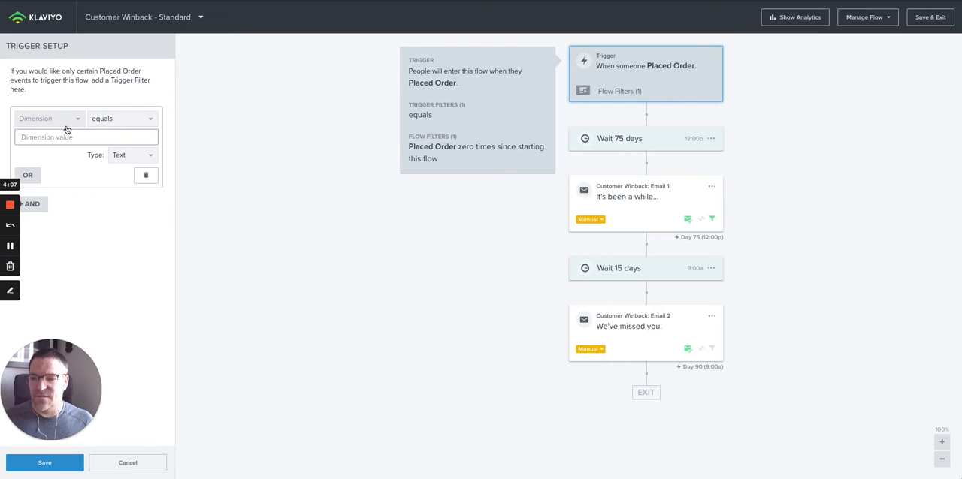
{"action": "left_click", "coordinate": [64, 120]}
{"action": "scroll", "coordinate": [58, 161], "scroll_direction": "up", "scroll_amount": 2}
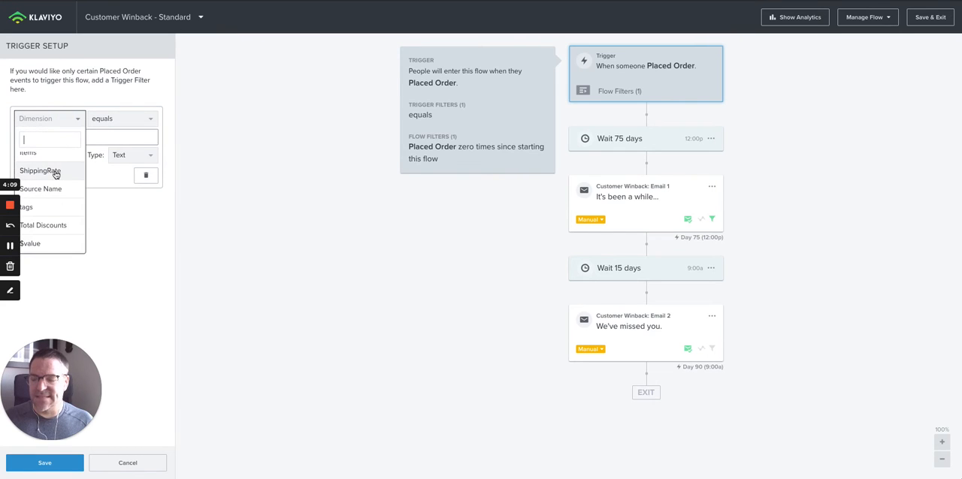
{"action": "left_click", "coordinate": [54, 169]}
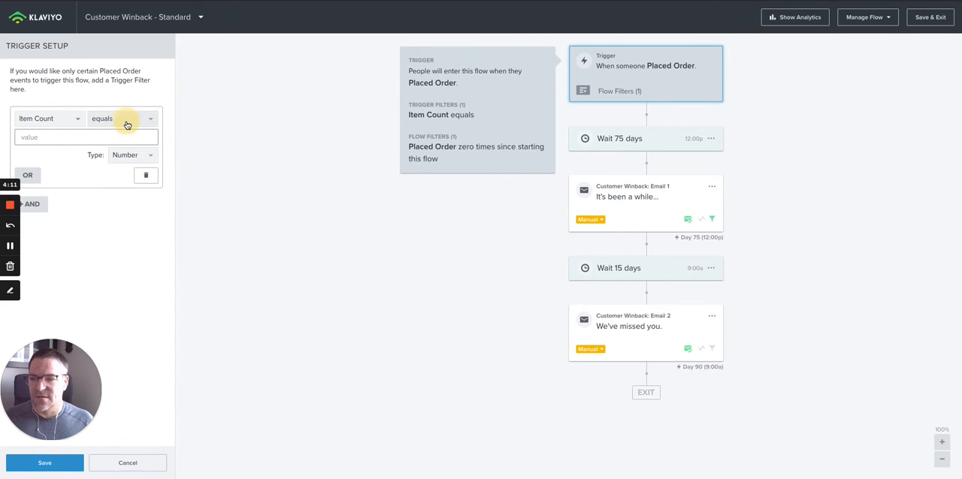
{"action": "left_click", "coordinate": [122, 120]}
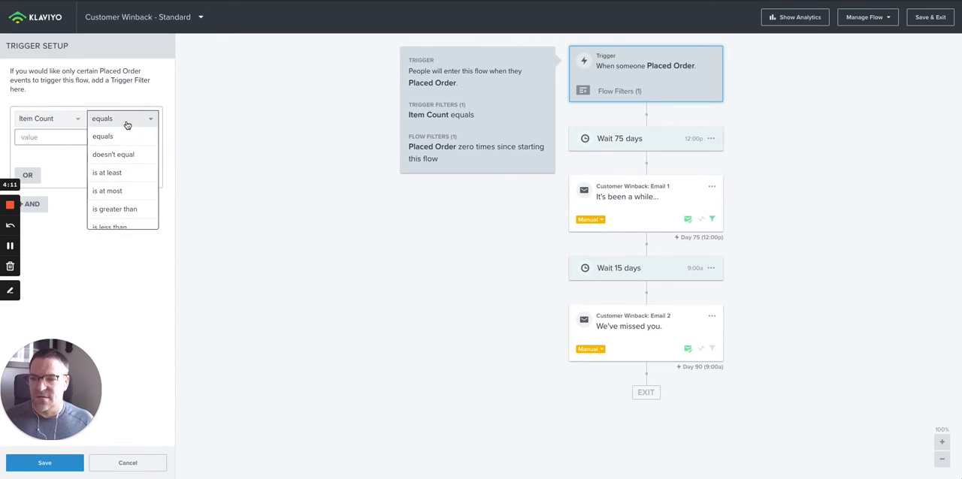
{"action": "left_click", "coordinate": [114, 172]}
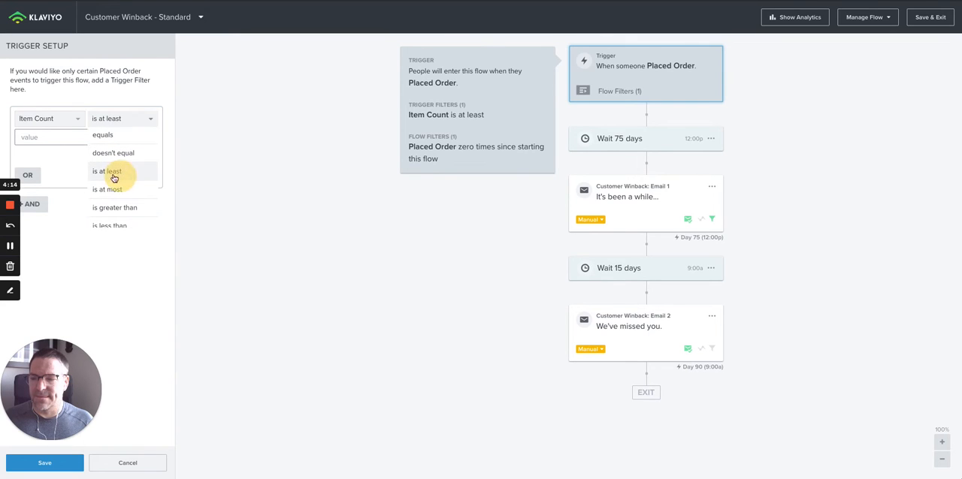
{"action": "left_click", "coordinate": [58, 138]}
{"action": "type", "text": "2"}
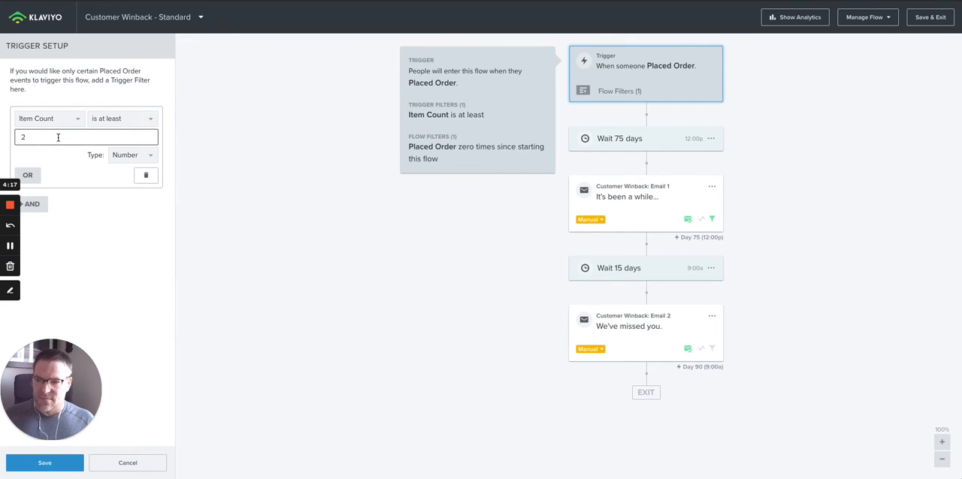
{"action": "left_click", "coordinate": [86, 210]}
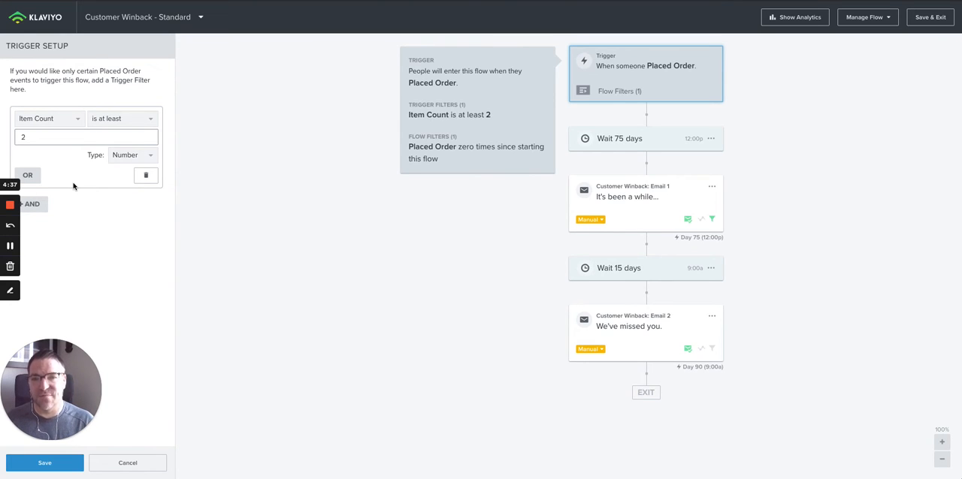
- Save the Item Count trigger filter and open the flow filters of the Placed Order trigger
{"action": "left_click", "coordinate": [45, 463]}
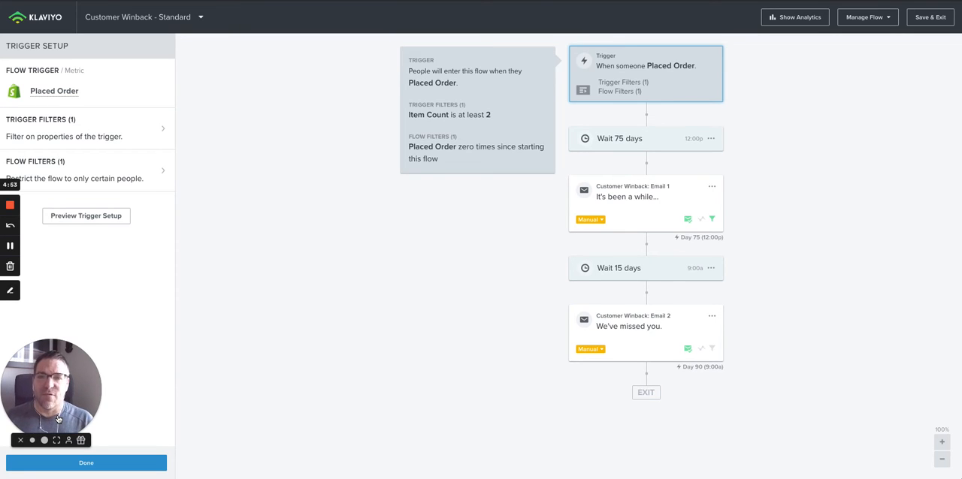
{"action": "left_click", "coordinate": [163, 174]}
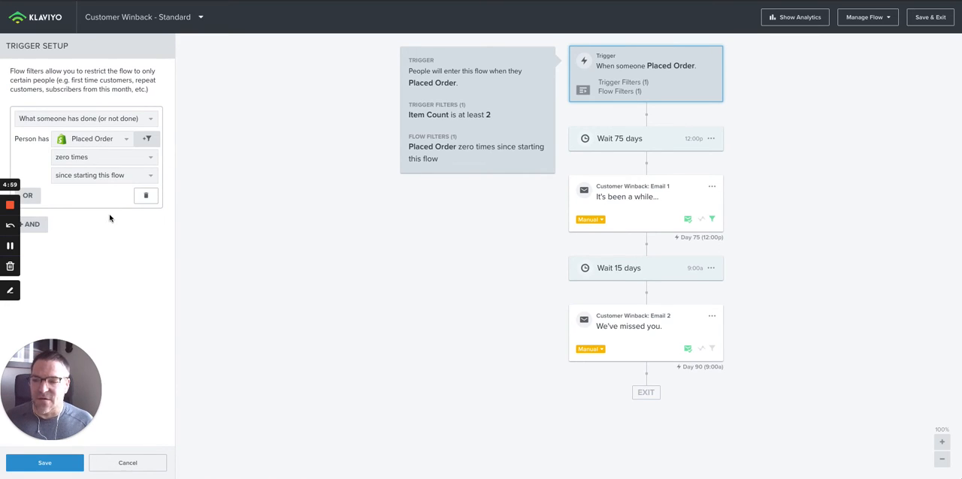
{"action": "left_click", "coordinate": [10, 290]}
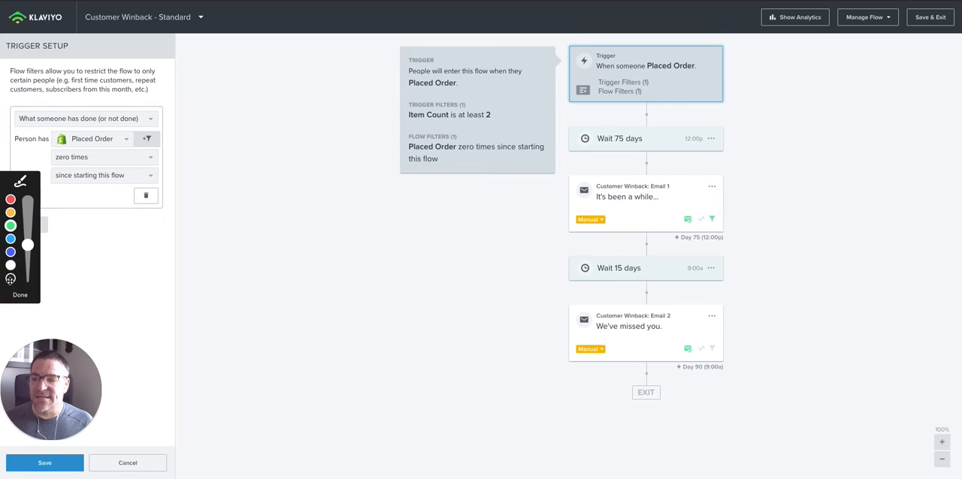
{"action": "left_click", "coordinate": [10, 224]}
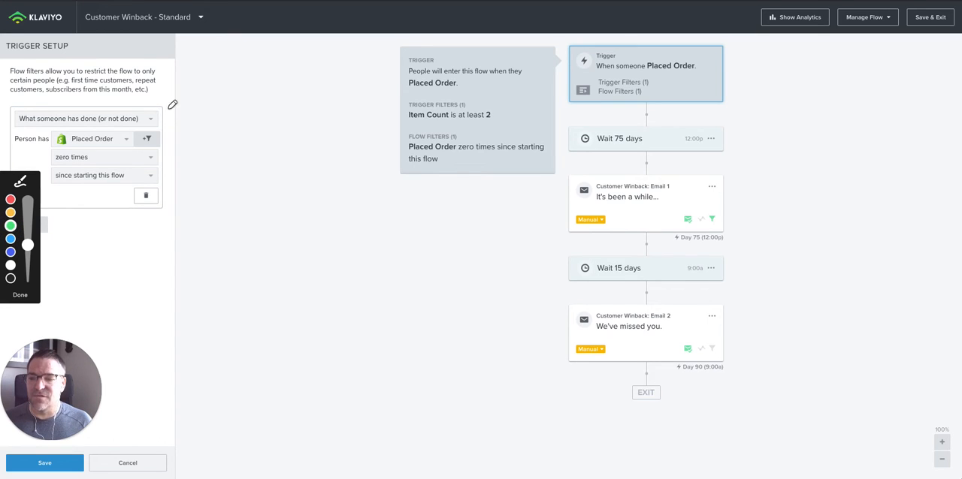
{"action": "left_click_drag", "start_coordinate": [167, 108], "coordinate": [170, 201]}
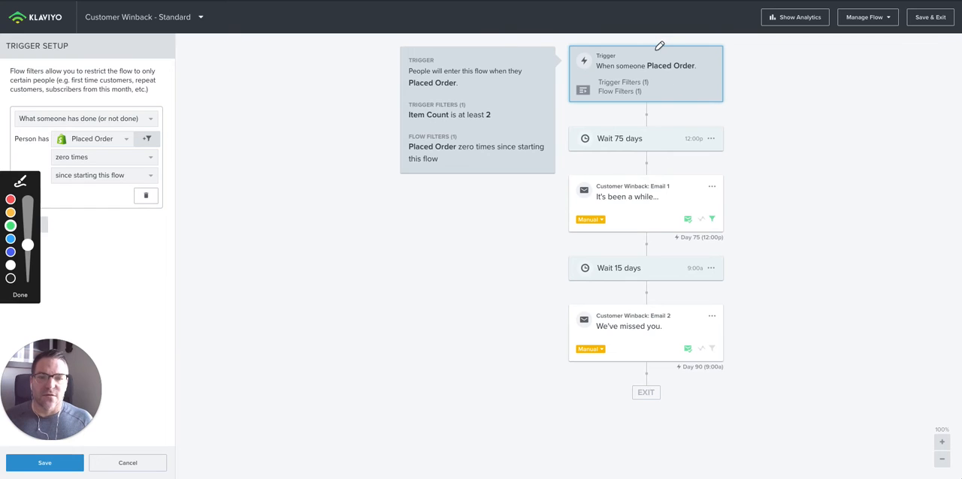
{"action": "mouse_move", "coordinate": [654, 40]}
{"action": "left_mouse_down"}
{"action": "mouse_move", "coordinate": [657, 85]}
{"action": "mouse_move", "coordinate": [646, 106]}
{"action": "mouse_move", "coordinate": [680, 76]}
{"action": "left_mouse_up"}
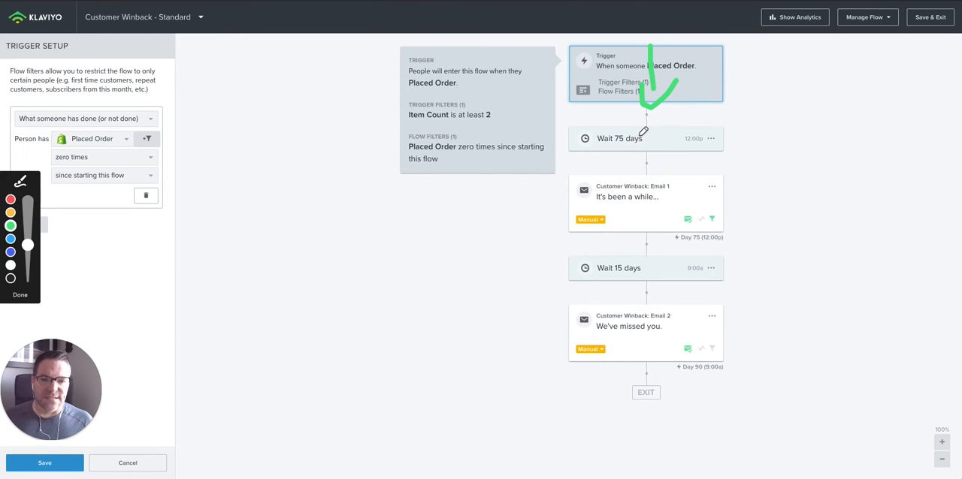
{"action": "mouse_move", "coordinate": [638, 137]}
{"action": "left_mouse_down"}
{"action": "mouse_move", "coordinate": [613, 147]}
{"action": "mouse_move", "coordinate": [645, 145]}
{"action": "mouse_move", "coordinate": [639, 137]}
{"action": "left_mouse_up"}
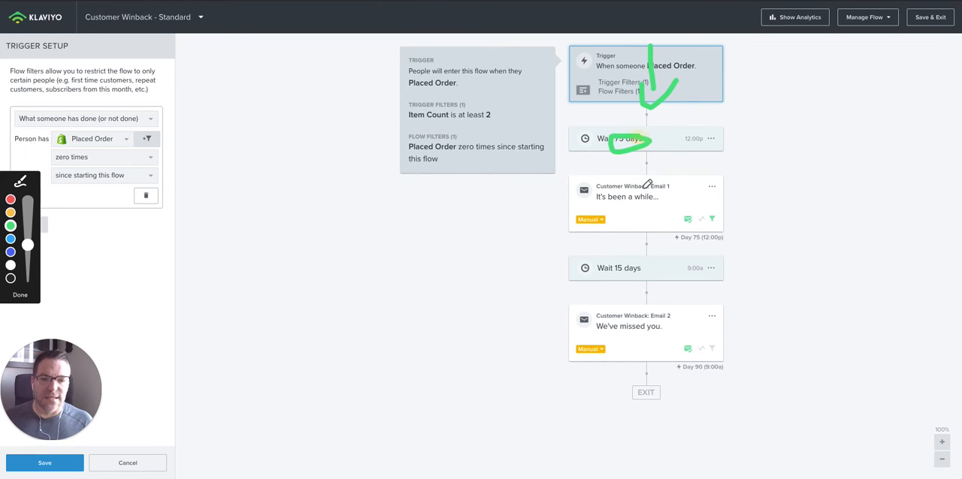
{"action": "mouse_move", "coordinate": [727, 194]}
{"action": "left_mouse_down"}
{"action": "mouse_move", "coordinate": [738, 211]}
{"action": "mouse_move", "coordinate": [769, 171]}
{"action": "left_mouse_up"}
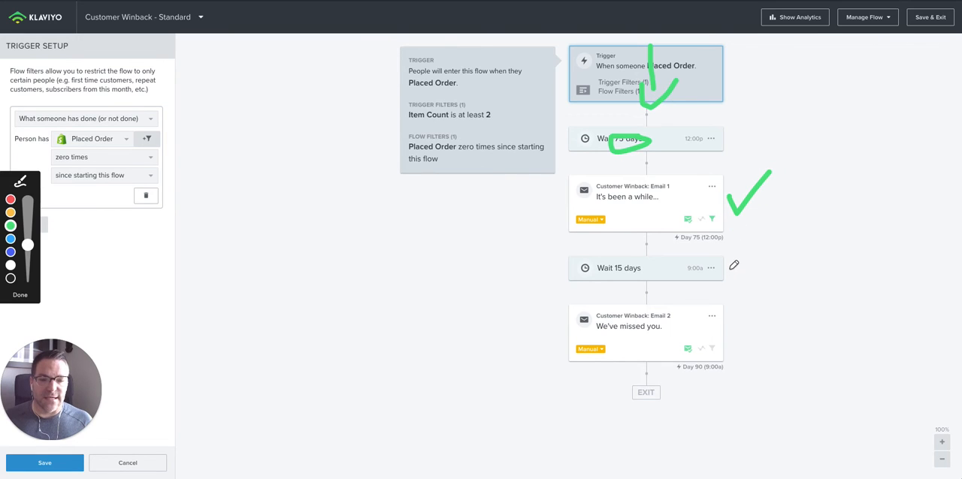
{"action": "left_click_drag", "start_coordinate": [729, 274], "coordinate": [782, 248]}
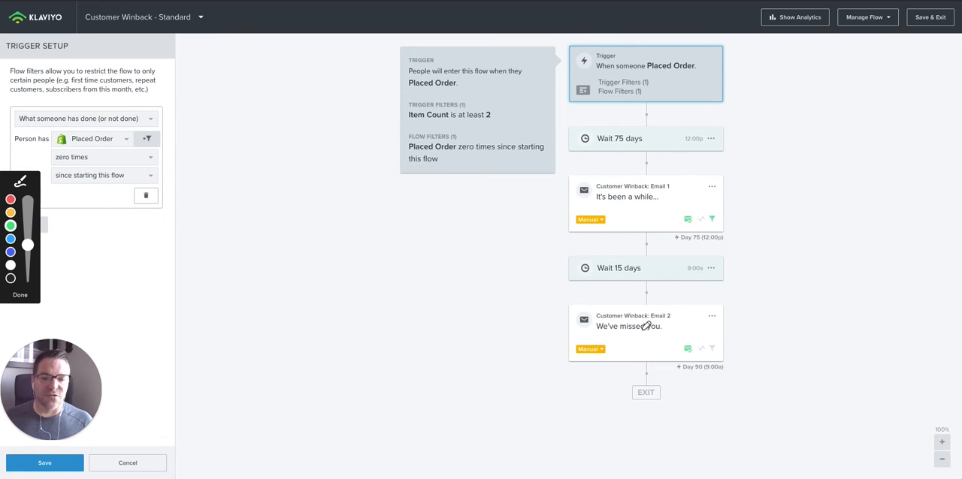
{"action": "left_click_drag", "start_coordinate": [590, 339], "coordinate": [672, 335]}
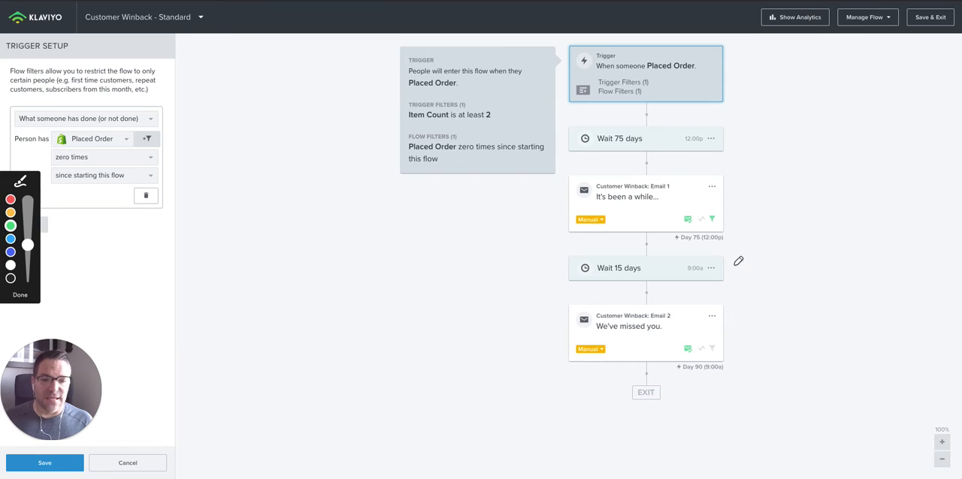
{"action": "left_click_drag", "start_coordinate": [730, 266], "coordinate": [785, 293]}
{"action": "mouse_move", "coordinate": [793, 322]}
{"action": "left_mouse_down"}
{"action": "mouse_move", "coordinate": [754, 383]}
{"action": "mouse_move", "coordinate": [654, 391]}
{"action": "mouse_move", "coordinate": [653, 438]}
{"action": "left_mouse_up"}
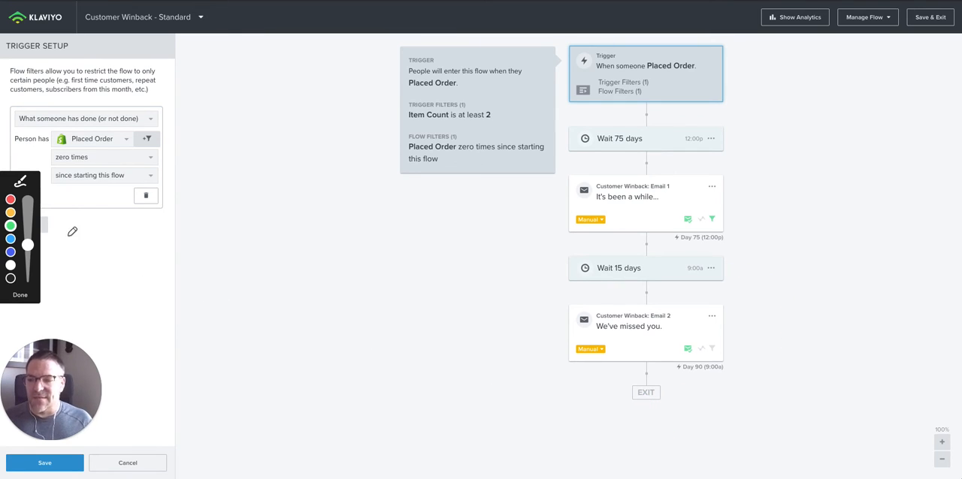
{"action": "left_click", "coordinate": [20, 294]}
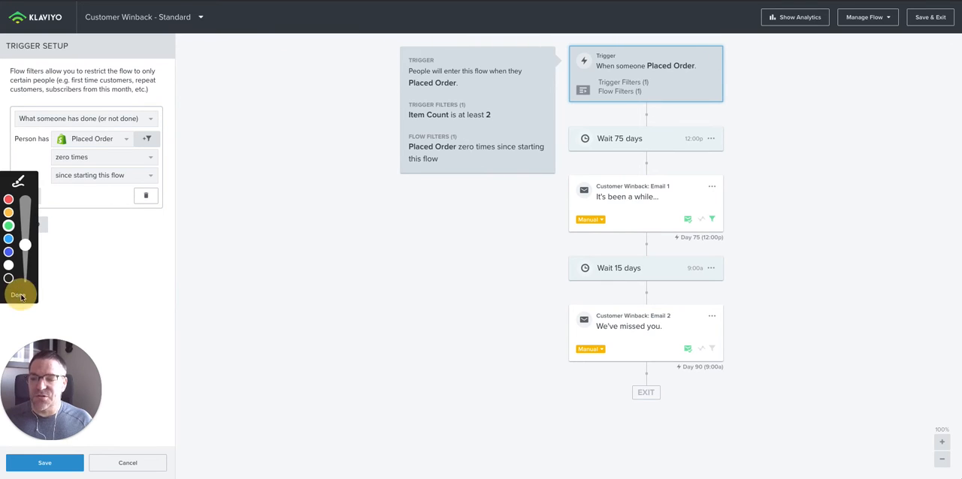
- Add a second flow filter condition, joined with AND, based on properties about someone
{"action": "left_click", "coordinate": [32, 224]}
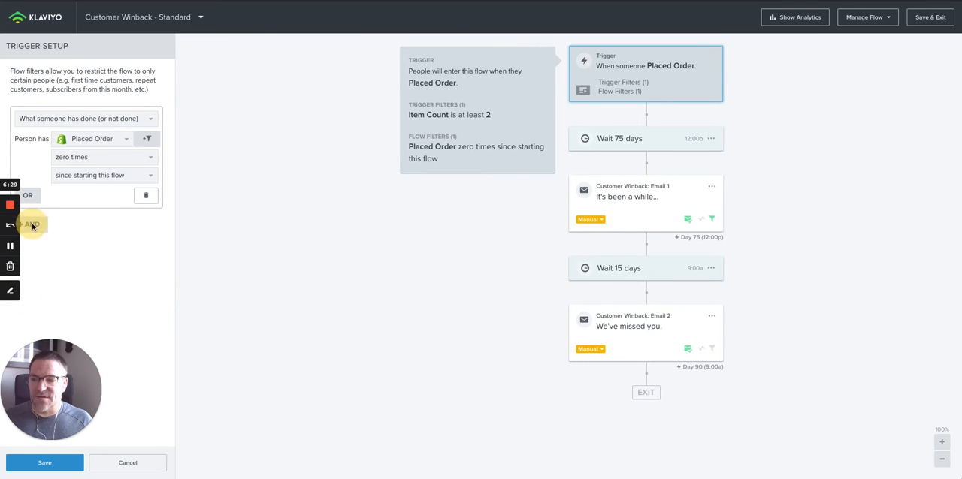
{"action": "left_click", "coordinate": [35, 226]}
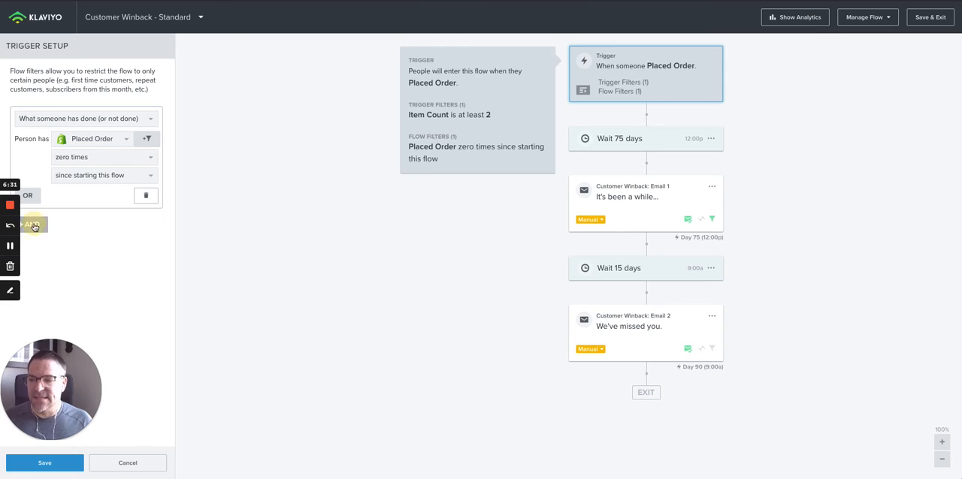
{"action": "left_click", "coordinate": [72, 254]}
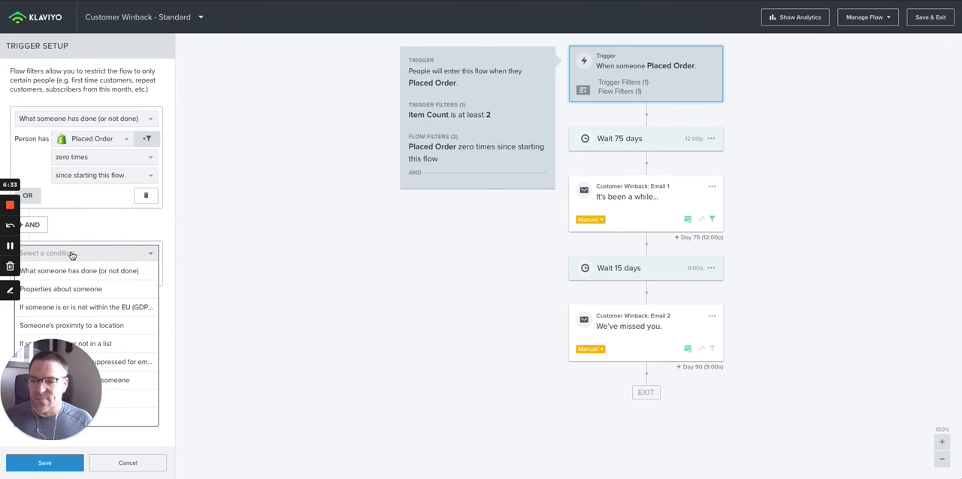
{"action": "left_click", "coordinate": [69, 290]}
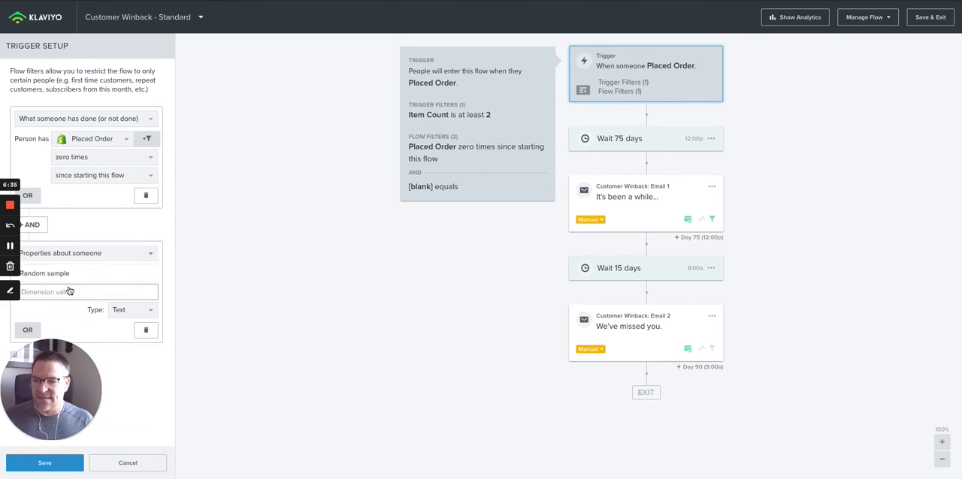
- Set the new flow filter condition so that City equals Montreal
{"action": "left_click", "coordinate": [61, 278]}
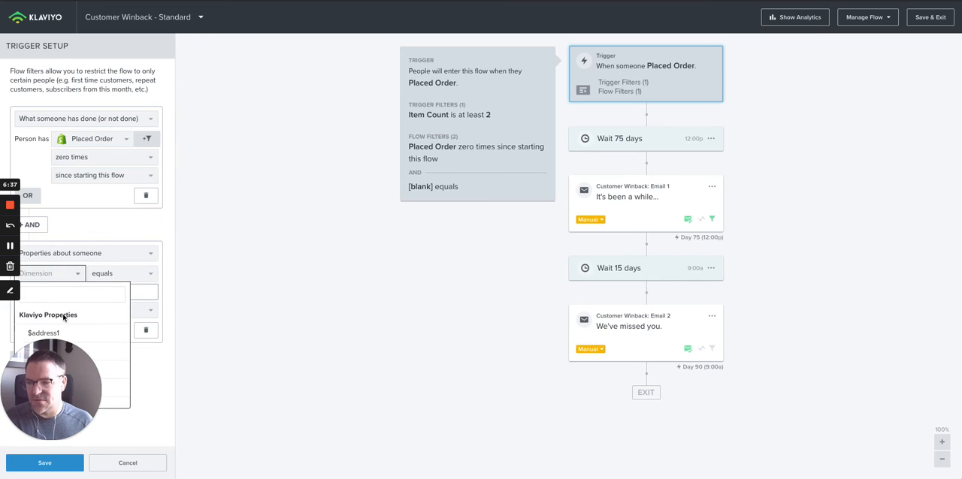
{"action": "scroll", "coordinate": [61, 323], "scroll_direction": "down", "scroll_amount": 5}
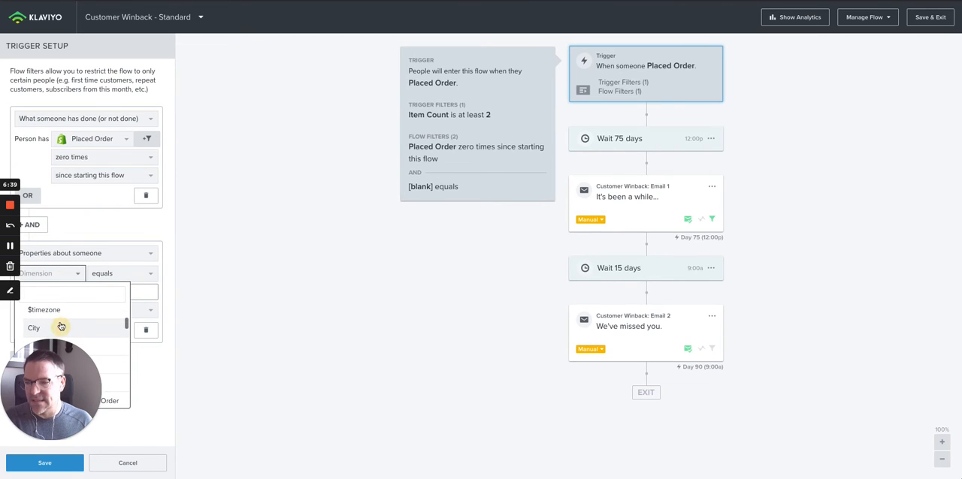
{"action": "left_click", "coordinate": [61, 329]}
{"action": "left_click", "coordinate": [74, 290]}
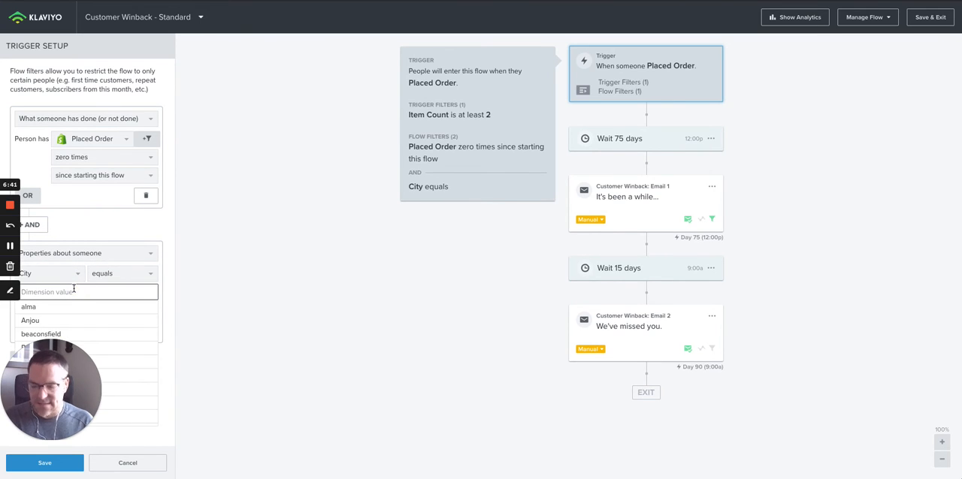
{"action": "type", "text": "Monte"}
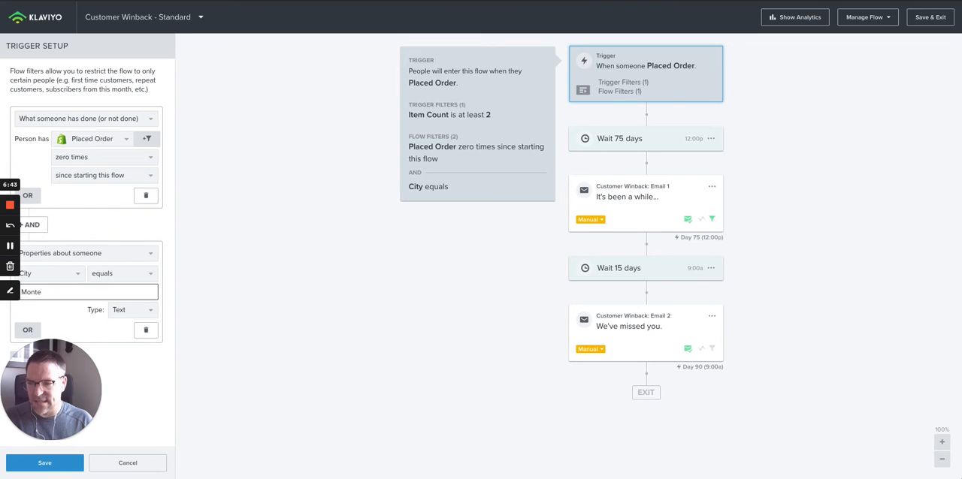
{"action": "key", "text": "BackSpace"}
{"action": "type", "text": "re"}
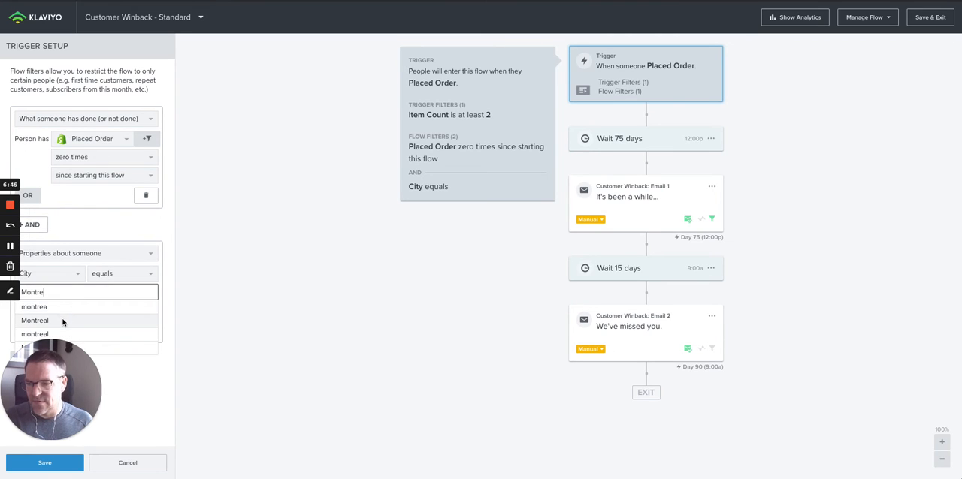
{"action": "left_click", "coordinate": [64, 320]}
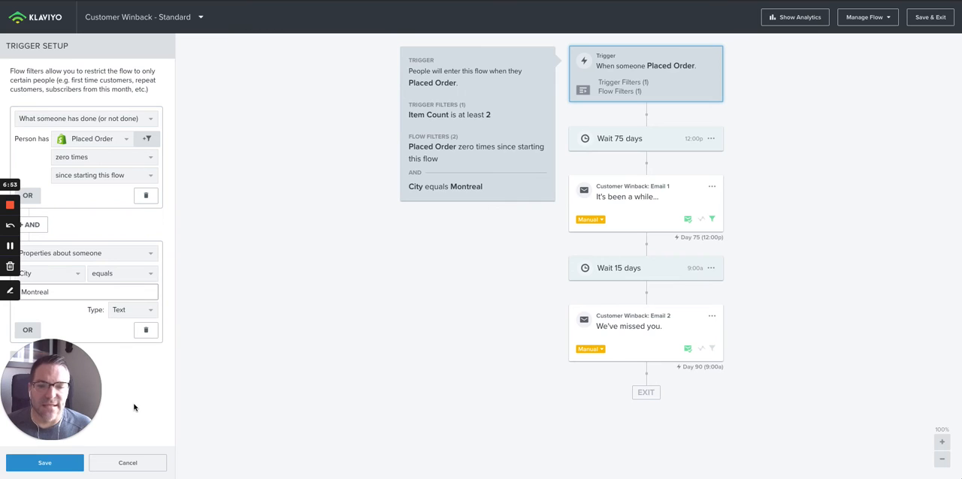
{"action": "left_click", "coordinate": [9, 292]}
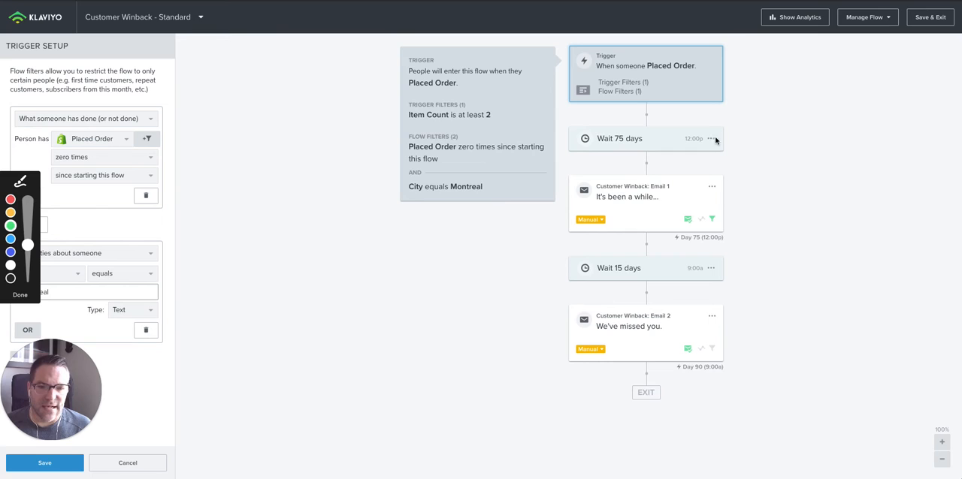
{"action": "mouse_move", "coordinate": [732, 193]}
{"action": "left_mouse_down"}
{"action": "mouse_move", "coordinate": [741, 204]}
{"action": "mouse_move", "coordinate": [794, 167]}
{"action": "left_mouse_up"}
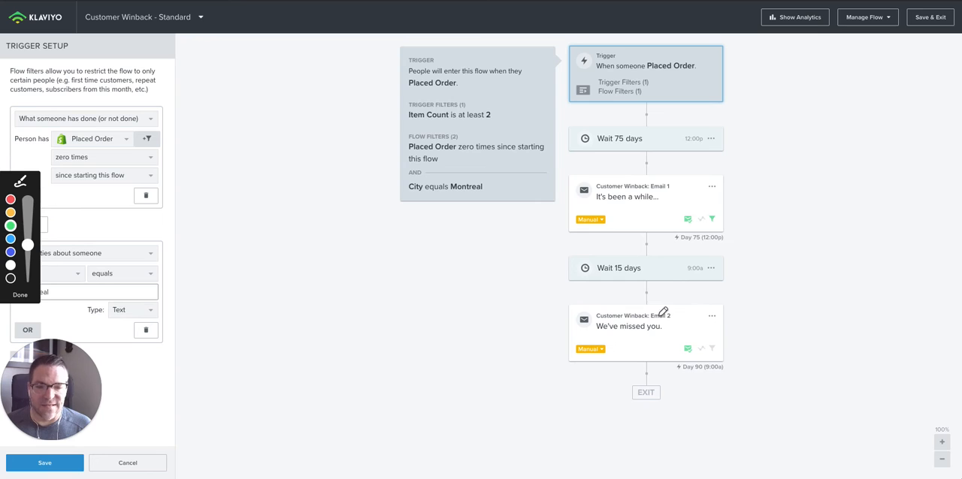
{"action": "left_click_drag", "start_coordinate": [736, 317], "coordinate": [786, 356]}
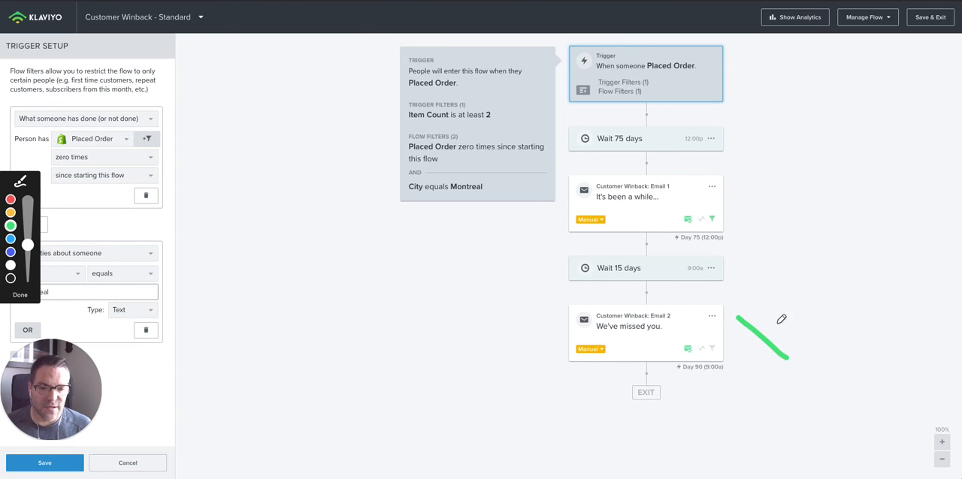
{"action": "left_click_drag", "start_coordinate": [786, 312], "coordinate": [742, 350]}
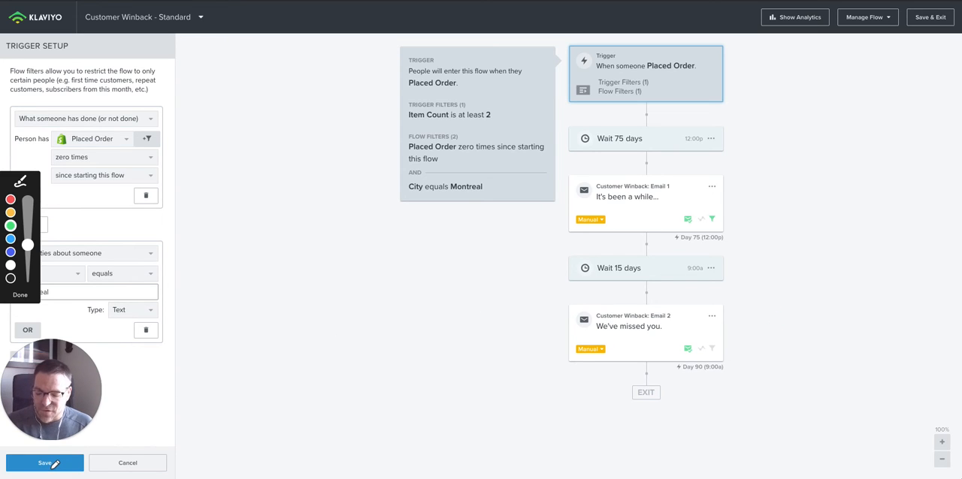
{"action": "key", "text": "Escape"}
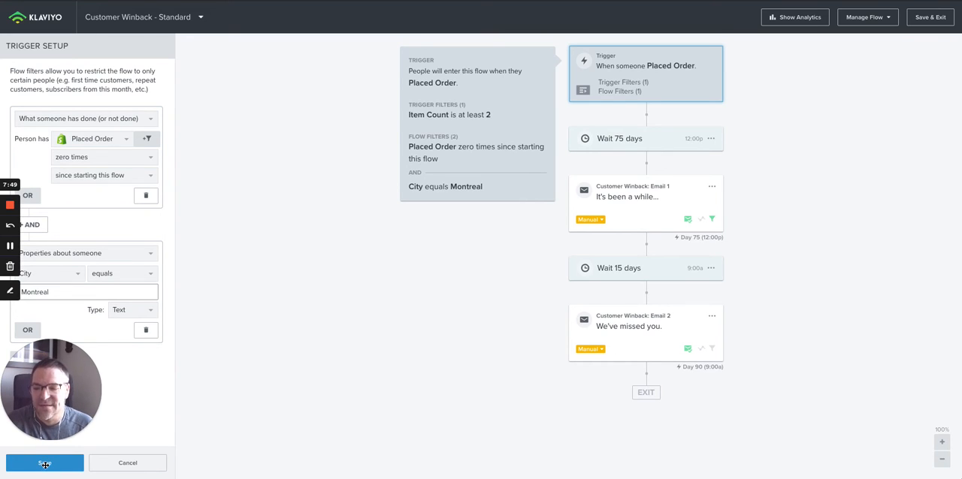
- Save the flow filters and open the additional filters of Customer Winback: Email 1
{"action": "left_click", "coordinate": [45, 463]}
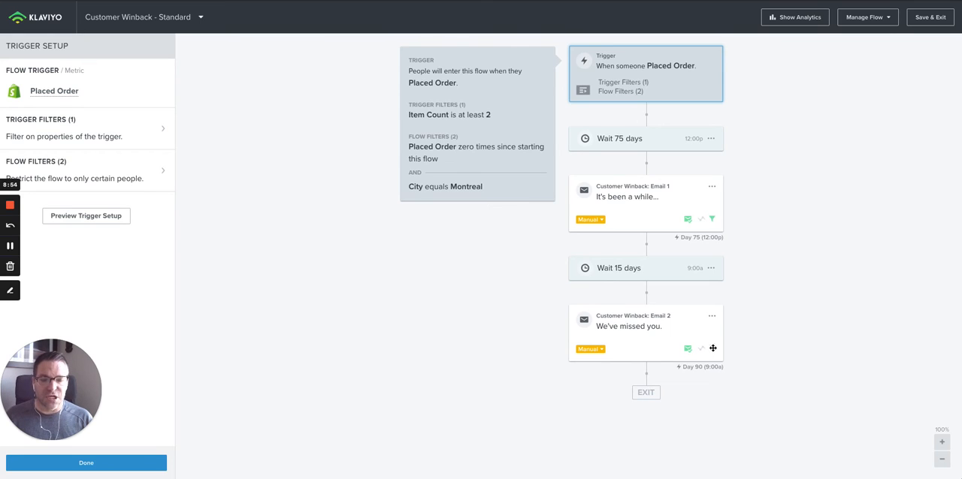
{"action": "left_click", "coordinate": [712, 220]}
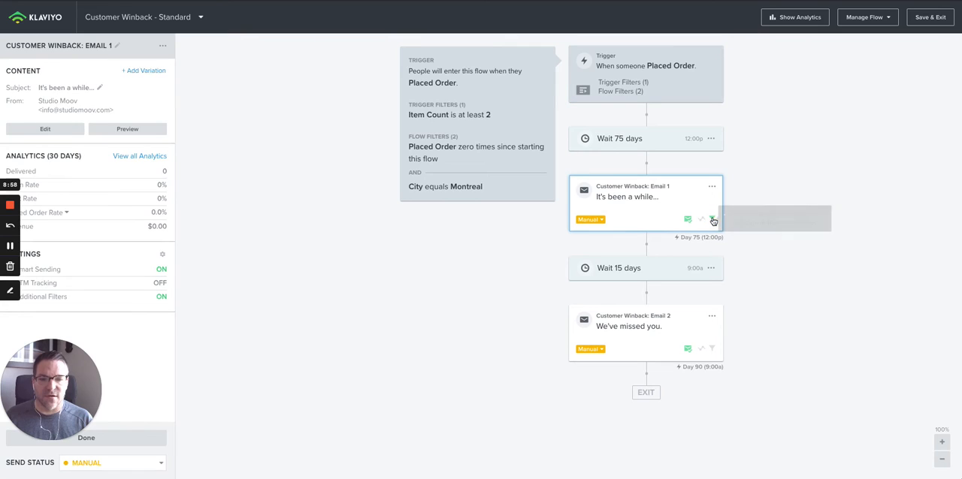
{"action": "left_click", "coordinate": [49, 297]}
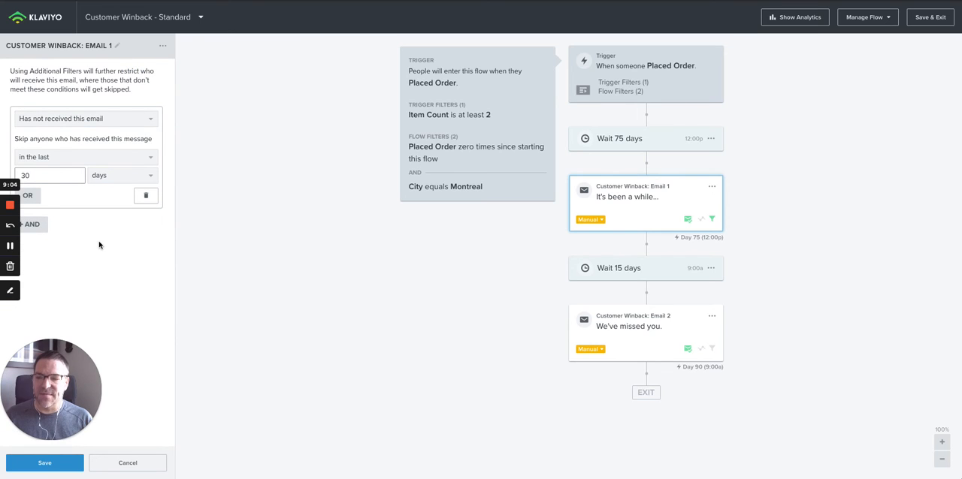
{"action": "left_click", "coordinate": [10, 291]}
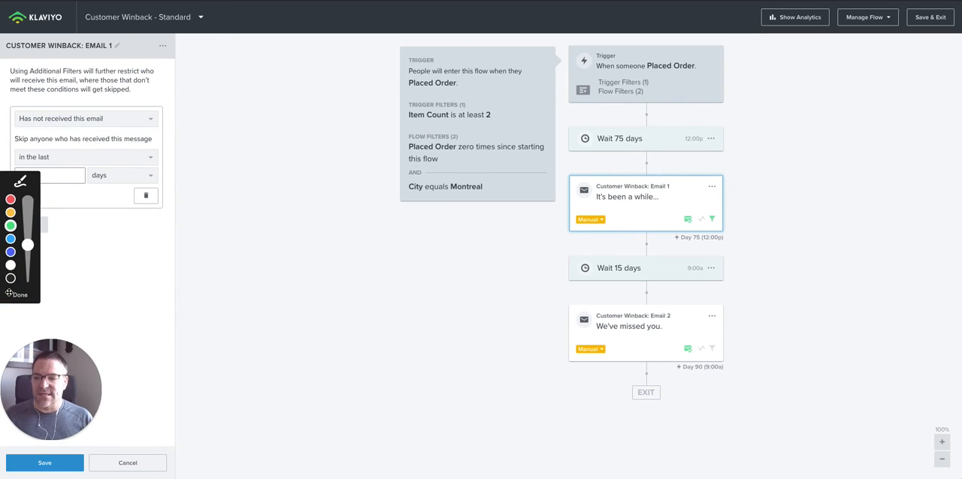
{"action": "left_click", "coordinate": [11, 227]}
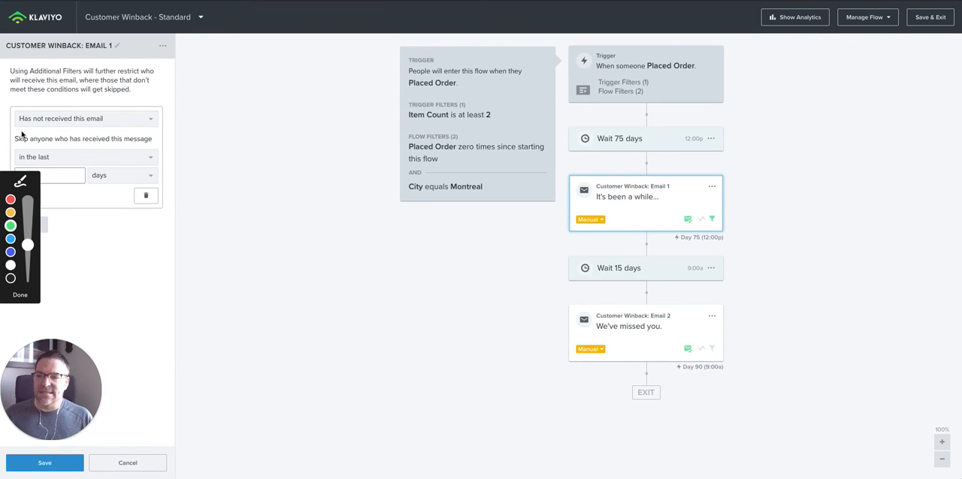
{"action": "left_click_drag", "start_coordinate": [19, 132], "coordinate": [99, 133]}
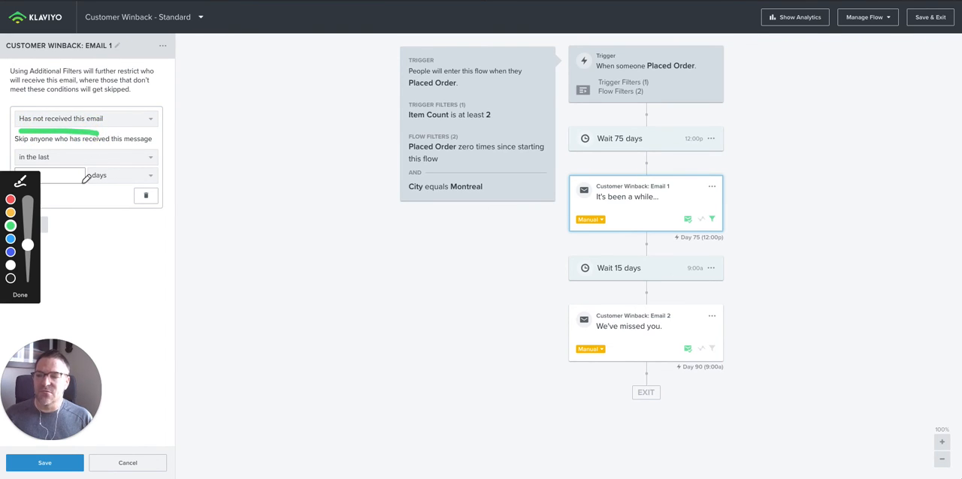
{"action": "left_click_drag", "start_coordinate": [44, 188], "coordinate": [75, 187]}
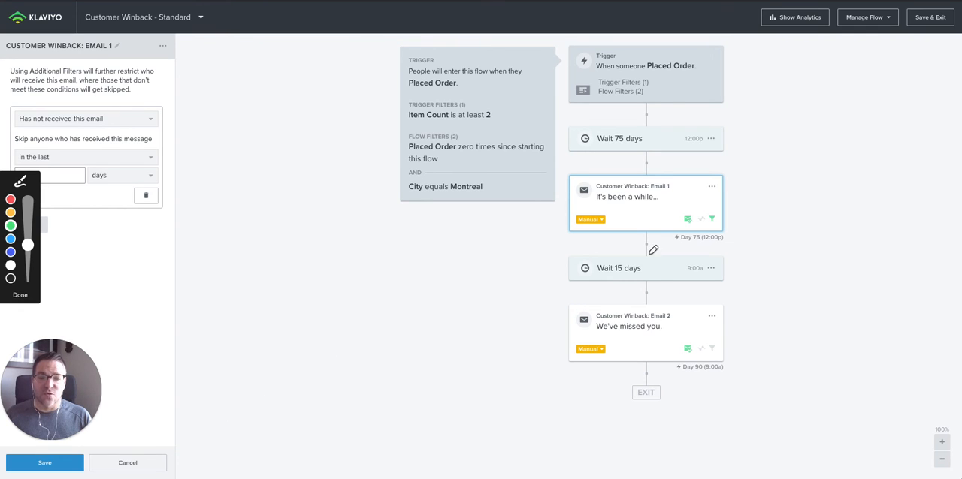
{"action": "left_click_drag", "start_coordinate": [681, 234], "coordinate": [722, 237]}
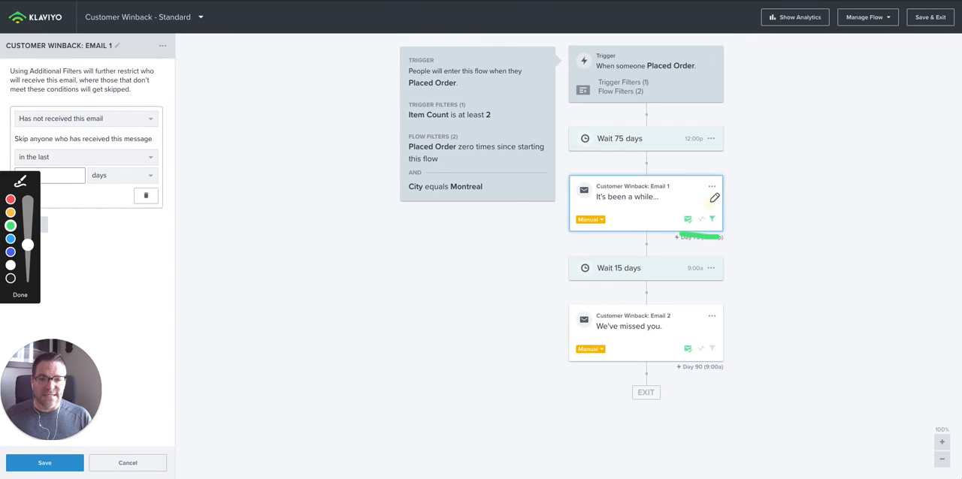
{"action": "left_click_drag", "start_coordinate": [712, 199], "coordinate": [710, 215]}
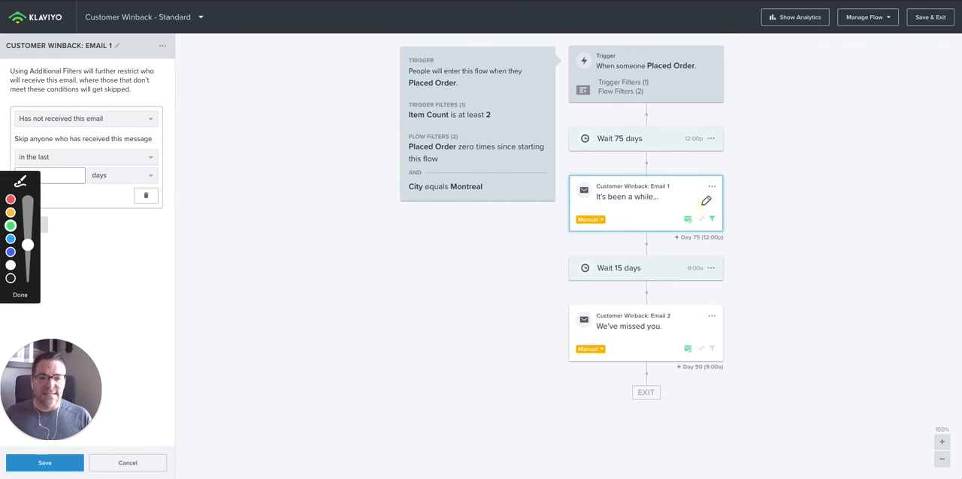
{"action": "left_click_drag", "start_coordinate": [705, 201], "coordinate": [706, 211]}
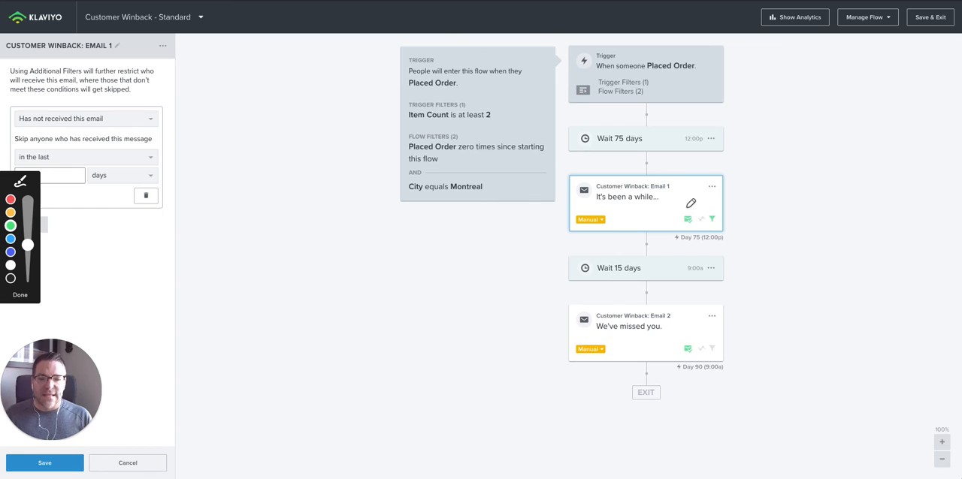
{"action": "left_click_drag", "start_coordinate": [687, 208], "coordinate": [686, 215]}
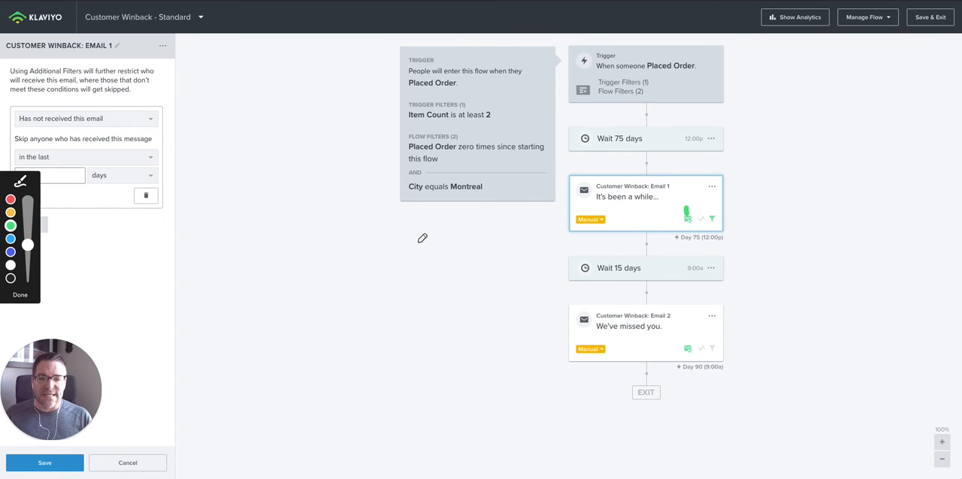
{"action": "left_click", "coordinate": [20, 295]}
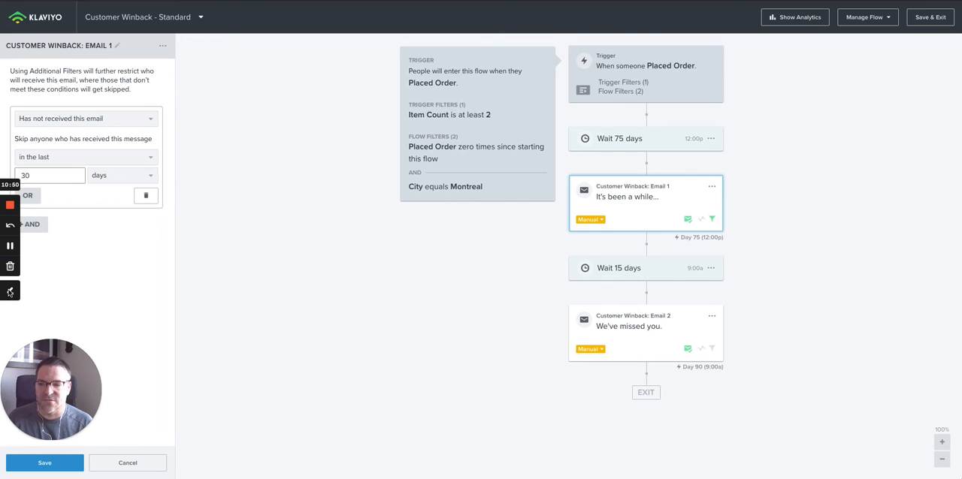
- Leave the additional filters of Customer Winback: Email 1 without saving and turn off Smart Sending for that email
{"action": "left_click", "coordinate": [689, 220]}
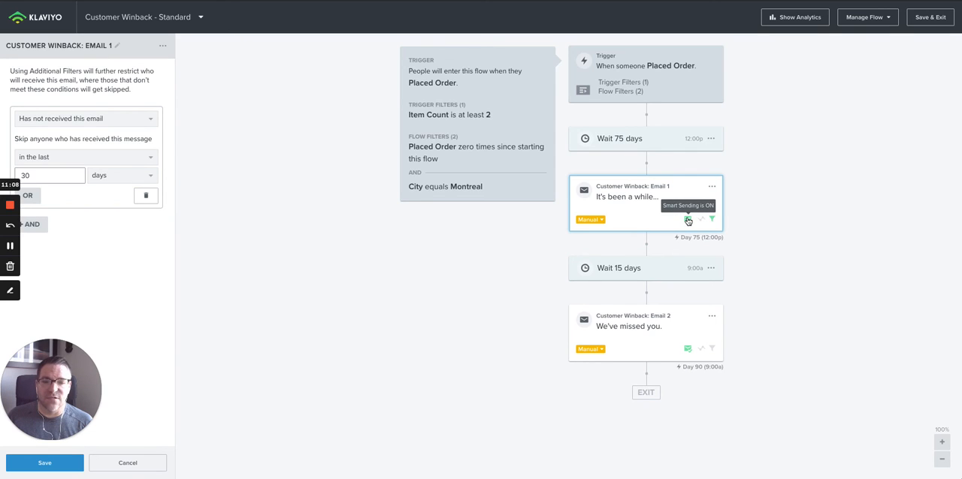
{"action": "left_click", "coordinate": [687, 221]}
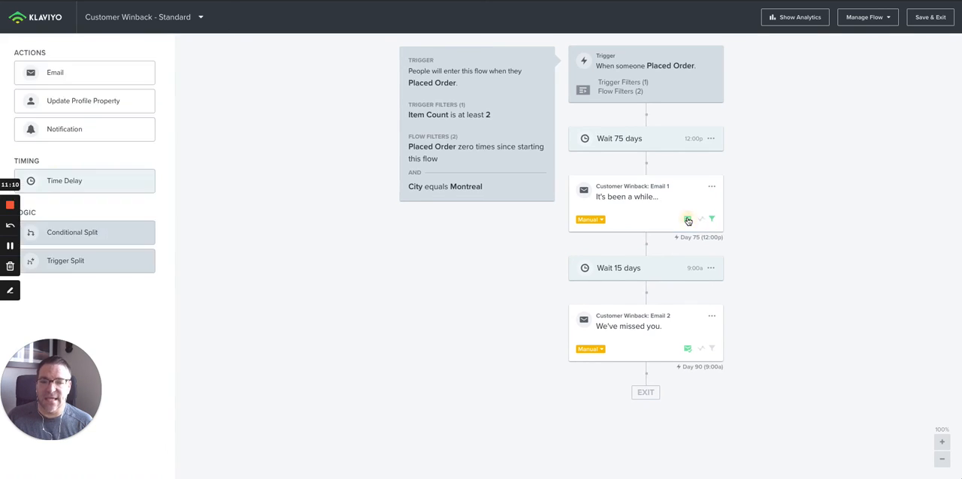
{"action": "left_click", "coordinate": [687, 220]}
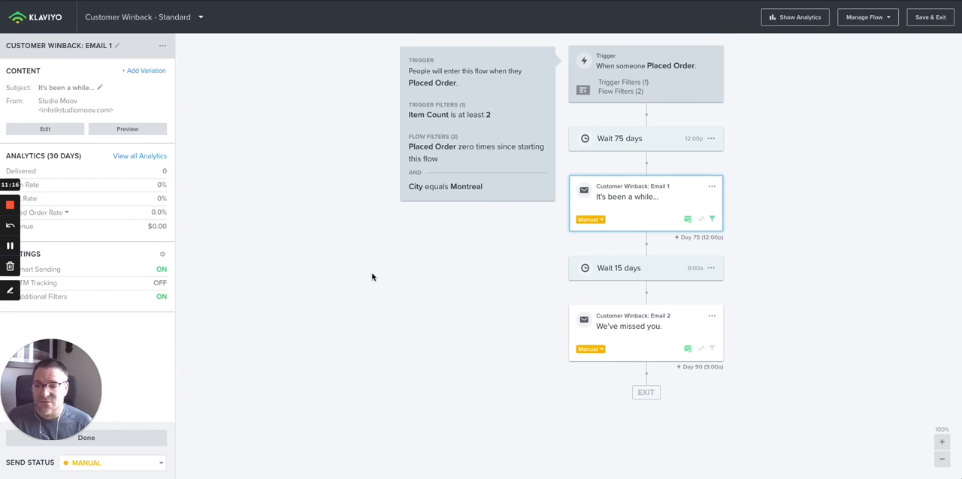
{"action": "left_click", "coordinate": [162, 297]}
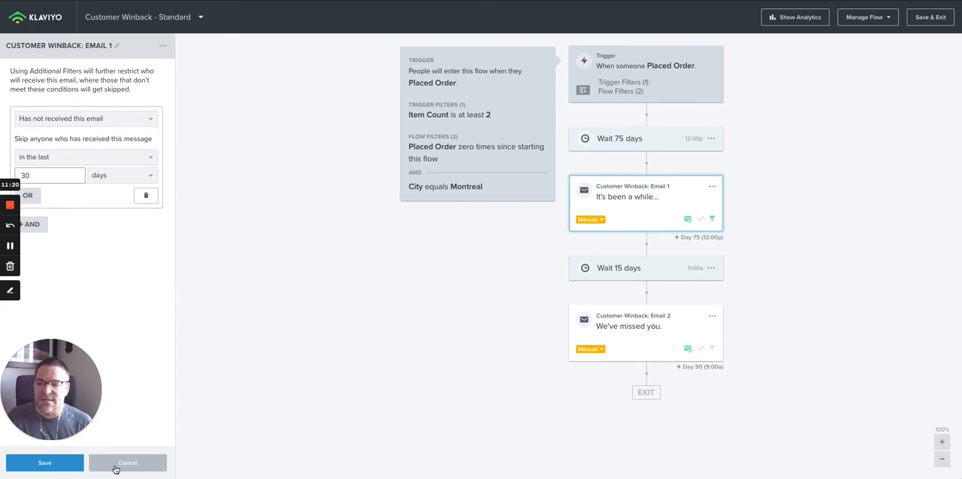
{"action": "left_click", "coordinate": [116, 464]}
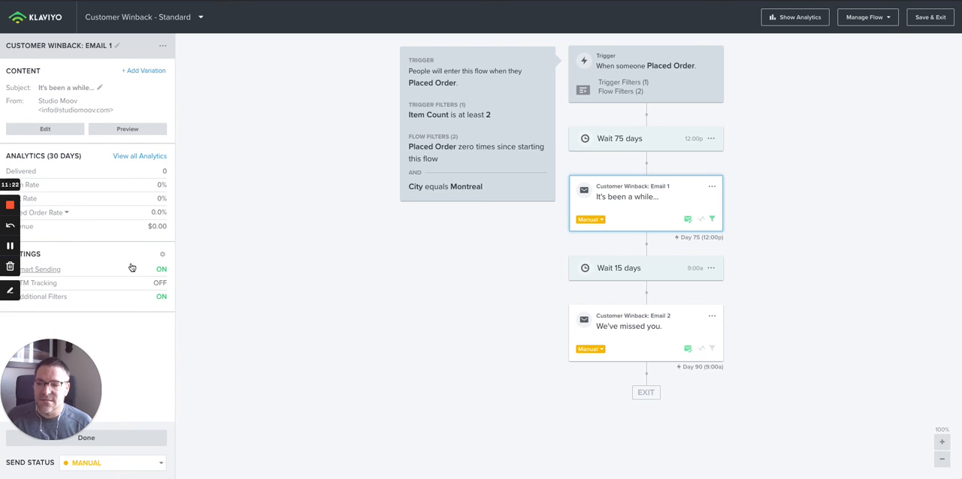
{"action": "left_click", "coordinate": [158, 269]}
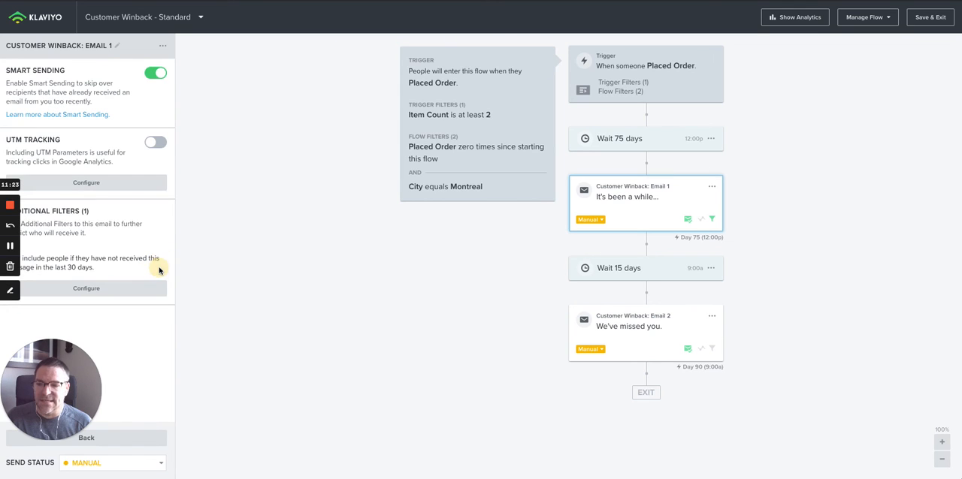
{"action": "left_click", "coordinate": [152, 74]}
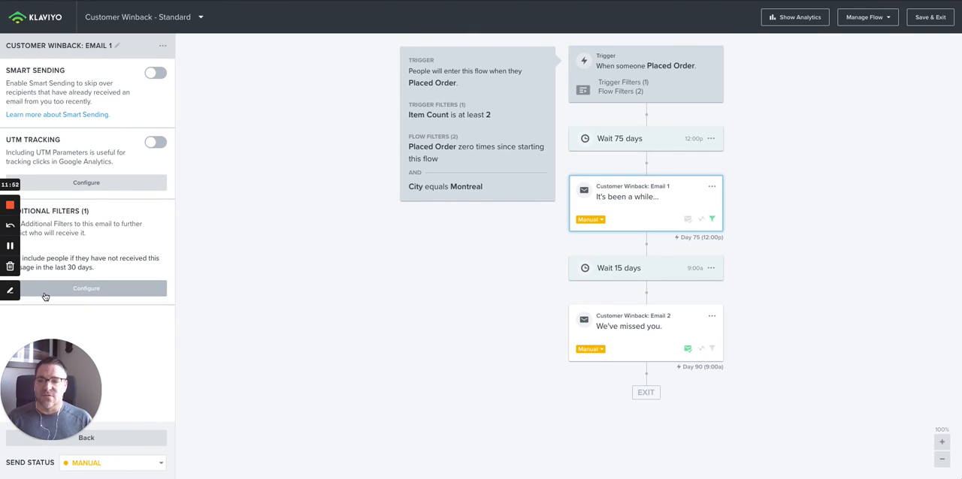
{"action": "left_click_drag", "start_coordinate": [12, 293], "coordinate": [9, 290]}
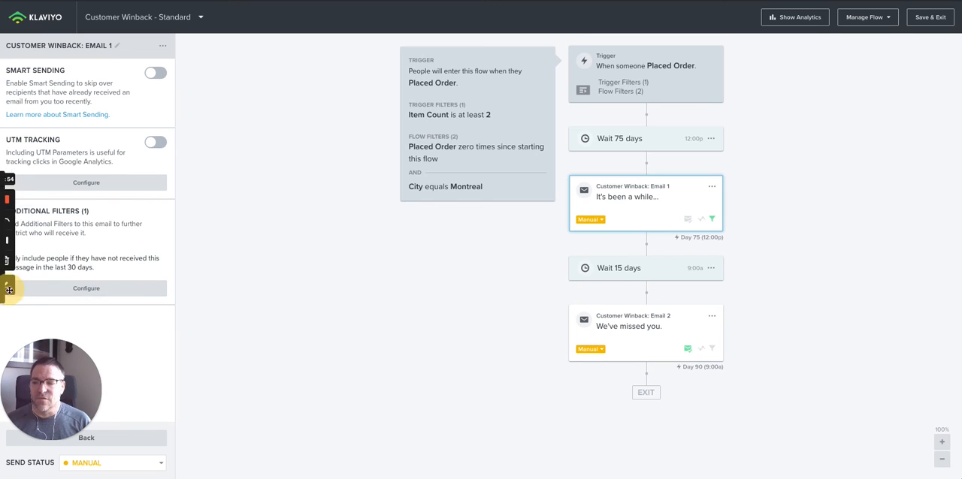
{"action": "left_click", "coordinate": [8, 287]}
{"action": "left_click", "coordinate": [10, 225]}
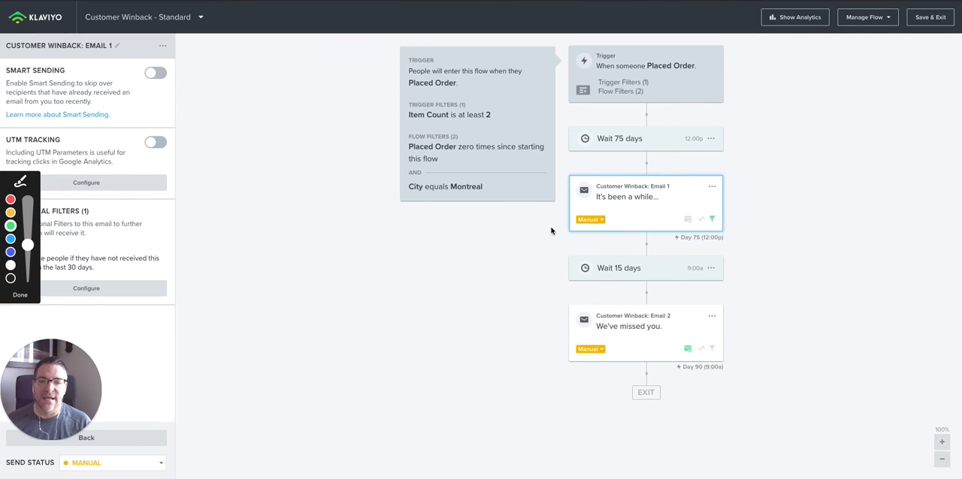
{"action": "mouse_move", "coordinate": [574, 229]}
{"action": "left_mouse_down"}
{"action": "mouse_move", "coordinate": [616, 214]}
{"action": "mouse_move", "coordinate": [571, 213]}
{"action": "mouse_move", "coordinate": [575, 227]}
{"action": "left_mouse_up"}
{"action": "mouse_move", "coordinate": [583, 339]}
{"action": "left_mouse_down"}
{"action": "mouse_move", "coordinate": [571, 342]}
{"action": "mouse_move", "coordinate": [628, 358]}
{"action": "mouse_move", "coordinate": [609, 338]}
{"action": "mouse_move", "coordinate": [580, 335]}
{"action": "left_mouse_up"}
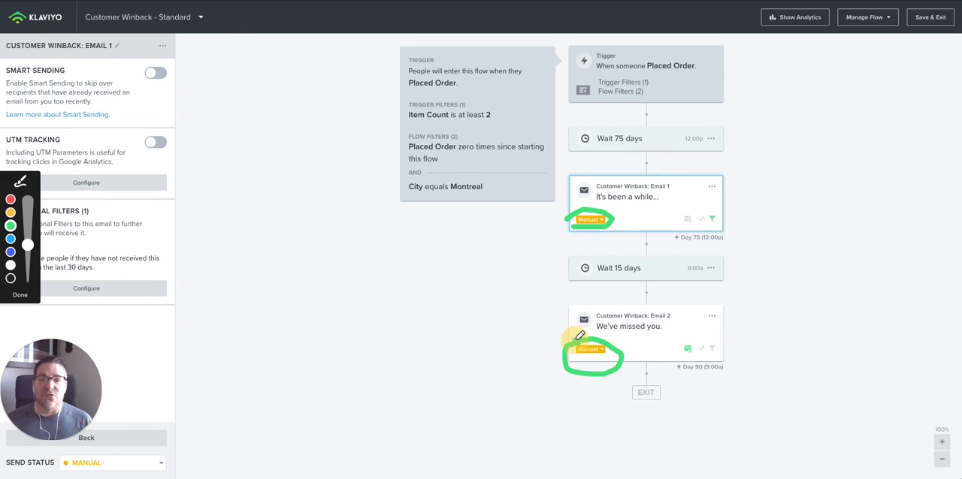
{"action": "double_click", "coordinate": [579, 337]}
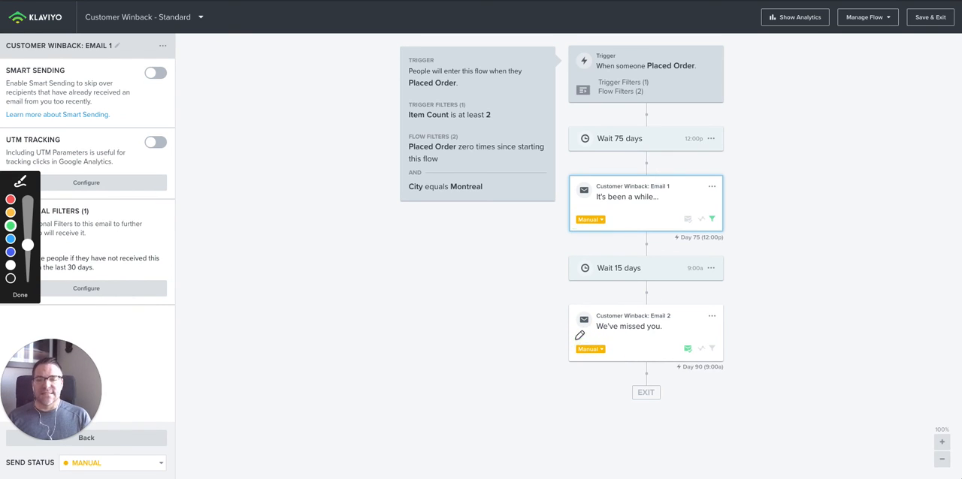
{"action": "left_click", "coordinate": [20, 295]}
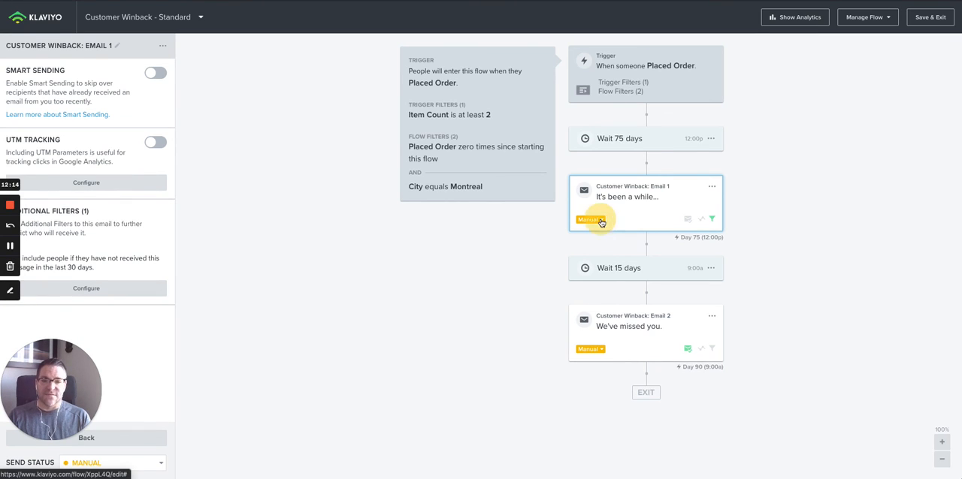
- Set the send status of Customer Winback: Email 1 to Live and of Customer Winback: Email 2 to Draft
{"action": "left_click", "coordinate": [600, 220]}
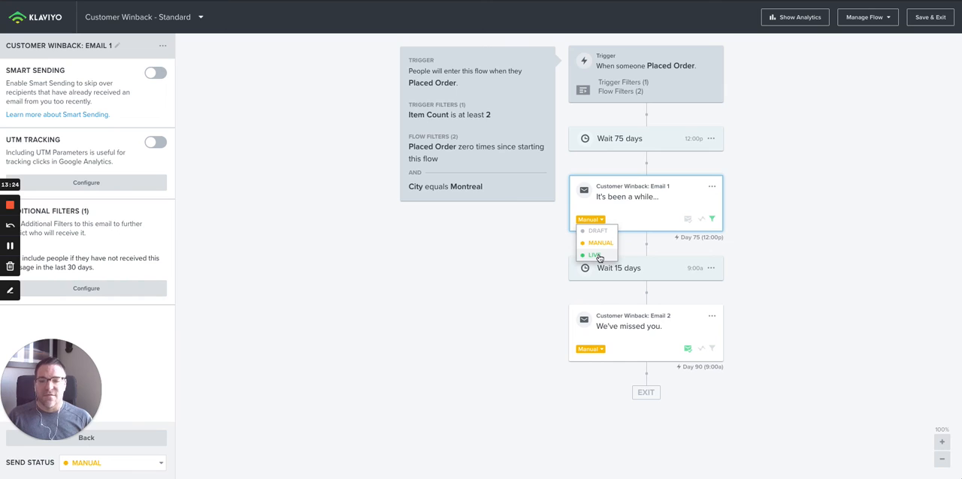
{"action": "left_click", "coordinate": [595, 255]}
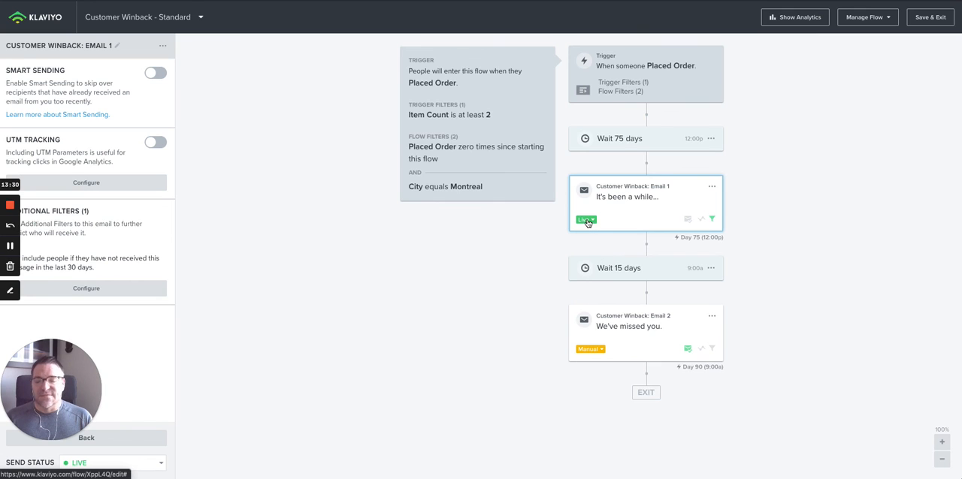
{"action": "left_click", "coordinate": [593, 349]}
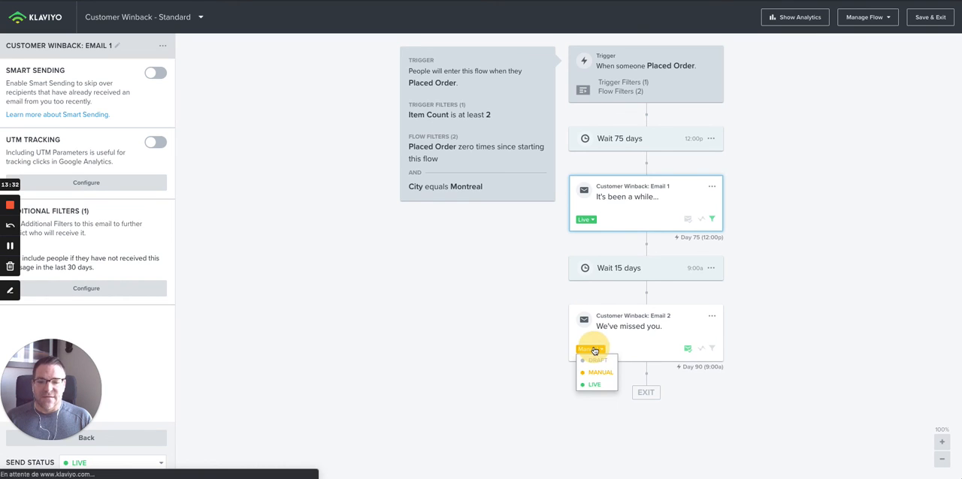
{"action": "left_click", "coordinate": [594, 361]}
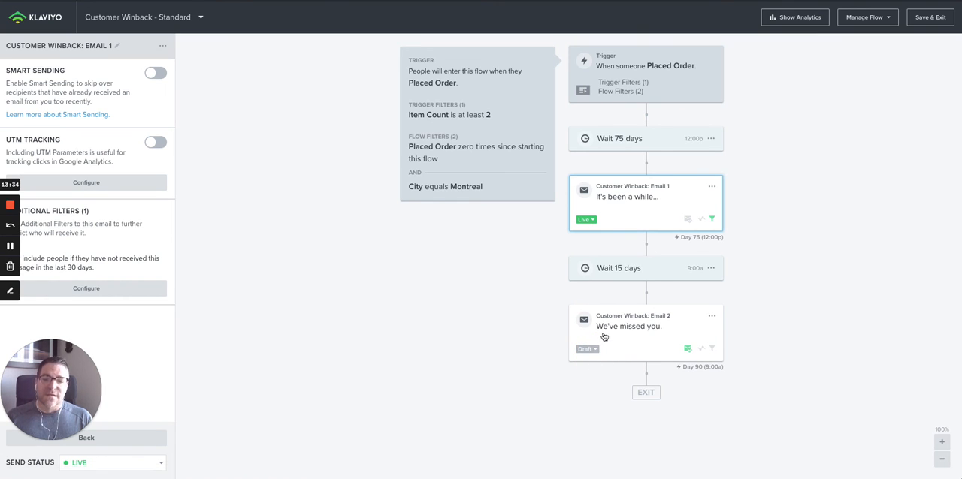